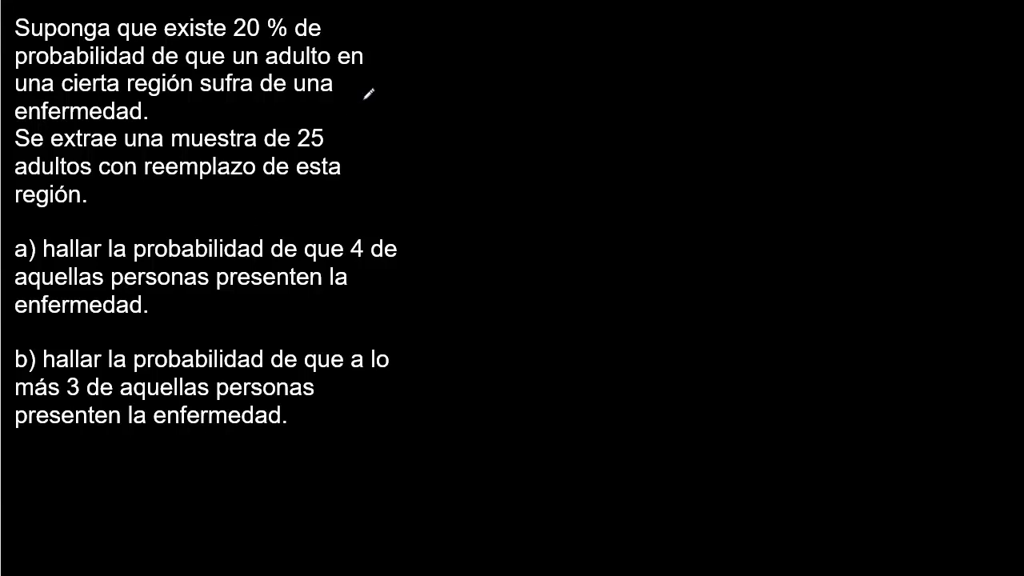
# Step: Draw an X before the definition of the number of people with the disease
pyautogui.moveTo(444, 17)
pyautogui.mouseDown()
pyautogui.moveTo(429, 39)
pyautogui.moveTo(462, 30)
pyautogui.mouseUp()
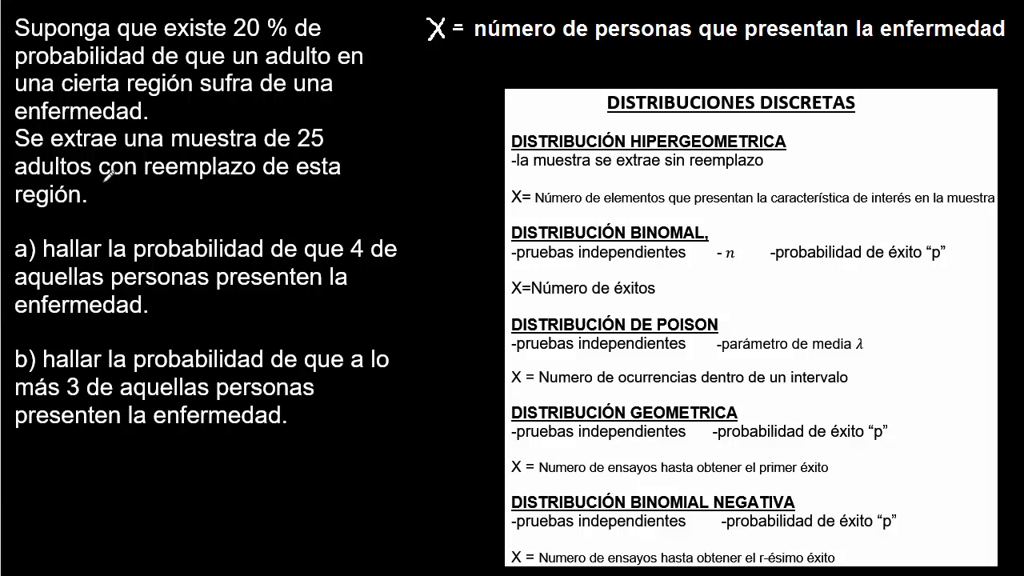
pyautogui.moveTo(102, 183); pyautogui.dragTo(246, 181)
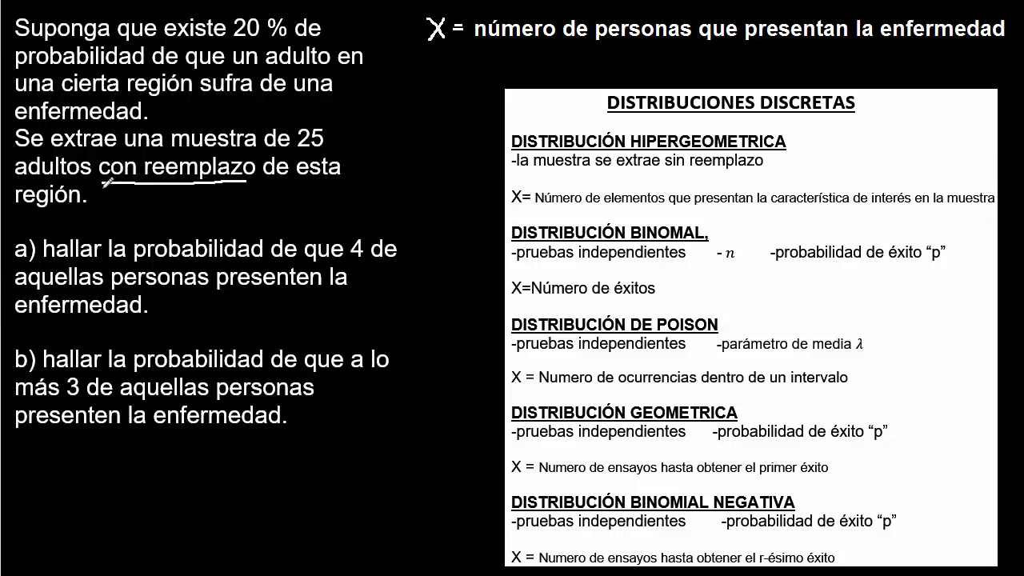
pyautogui.press('e')
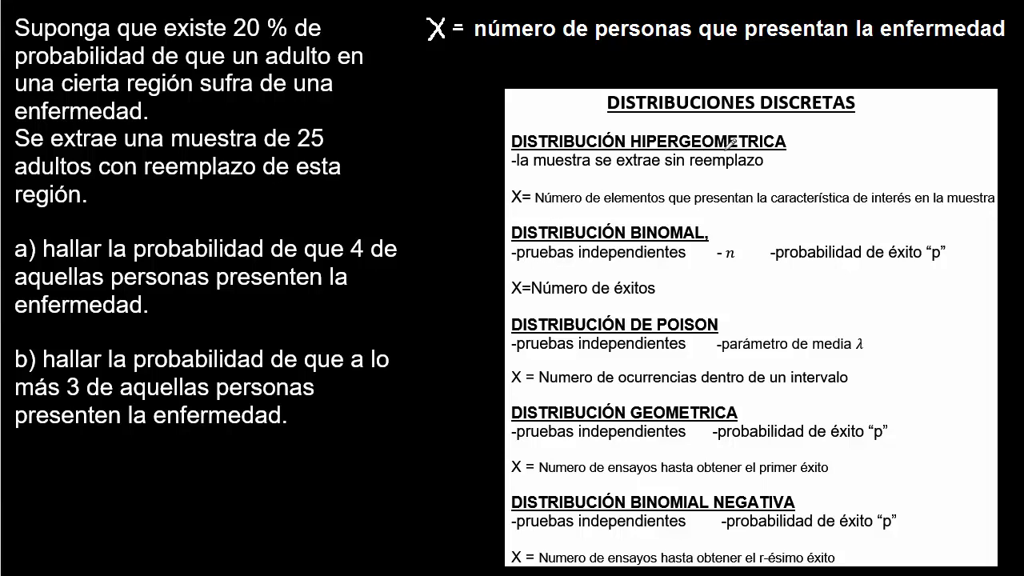
pyautogui.moveTo(499, 223); pyautogui.dragTo(490, 552)
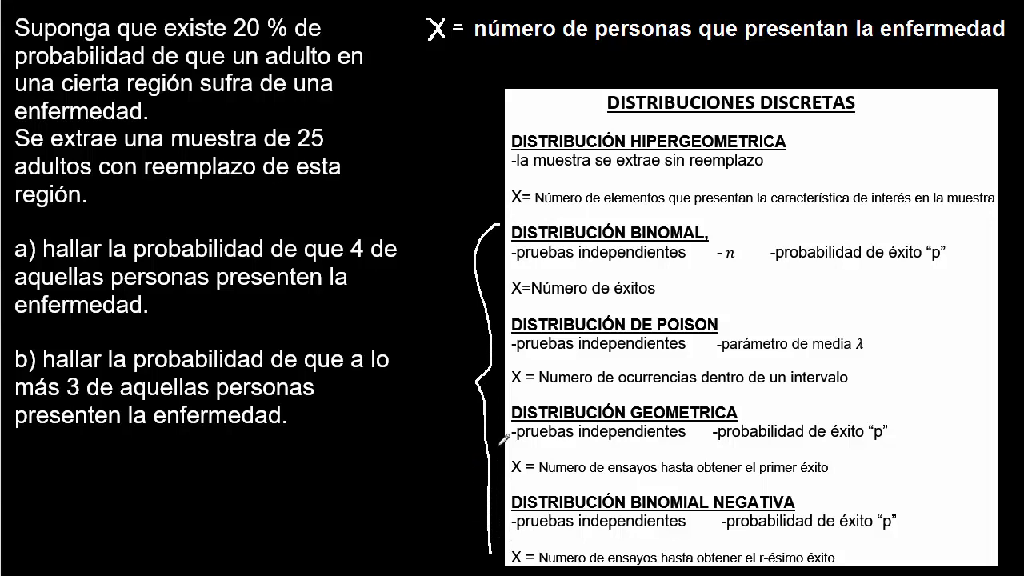
pyautogui.press('e')
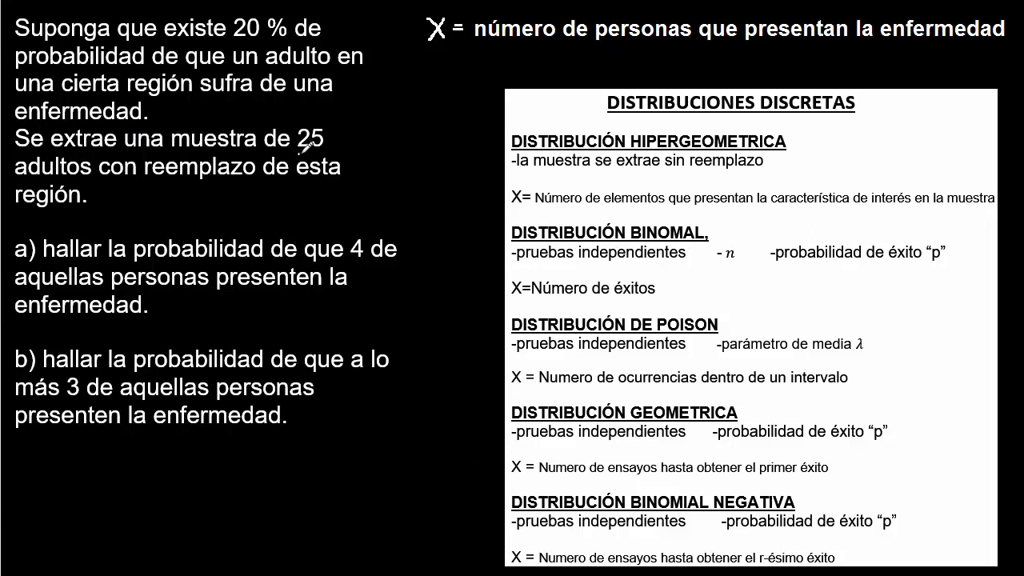
pyautogui.moveTo(300, 151); pyautogui.dragTo(328, 148)
pyautogui.moveTo(432, 289)
pyautogui.mouseDown()
pyautogui.moveTo(480, 250)
pyautogui.moveTo(496, 264)
pyautogui.mouseUp()
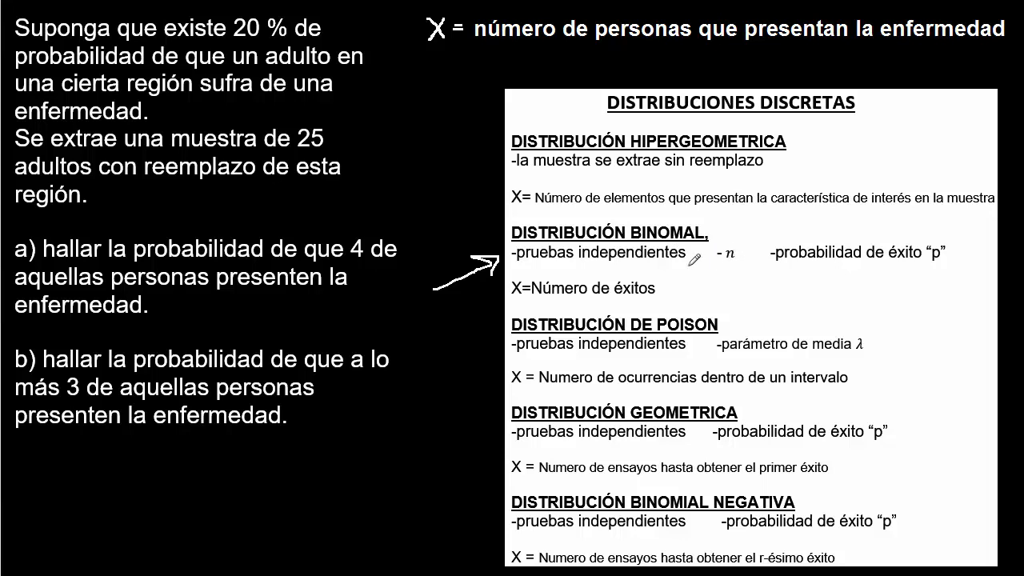
pyautogui.press('e')
# Step: Write X ~ Binom(n,p) with n = 25 and p = 0.2, then begin part a) with 'a)P('
pyautogui.moveTo(438, 57)
pyautogui.mouseDown()
pyautogui.moveTo(453, 72)
pyautogui.moveTo(438, 72)
pyautogui.moveTo(491, 57)
pyautogui.moveTo(525, 73)
pyautogui.moveTo(562, 64)
pyautogui.moveTo(603, 75)
pyautogui.moveTo(629, 55)
pyautogui.moveTo(655, 75)
pyautogui.moveTo(670, 51)
pyautogui.moveTo(673, 74)
pyautogui.mouseUp()
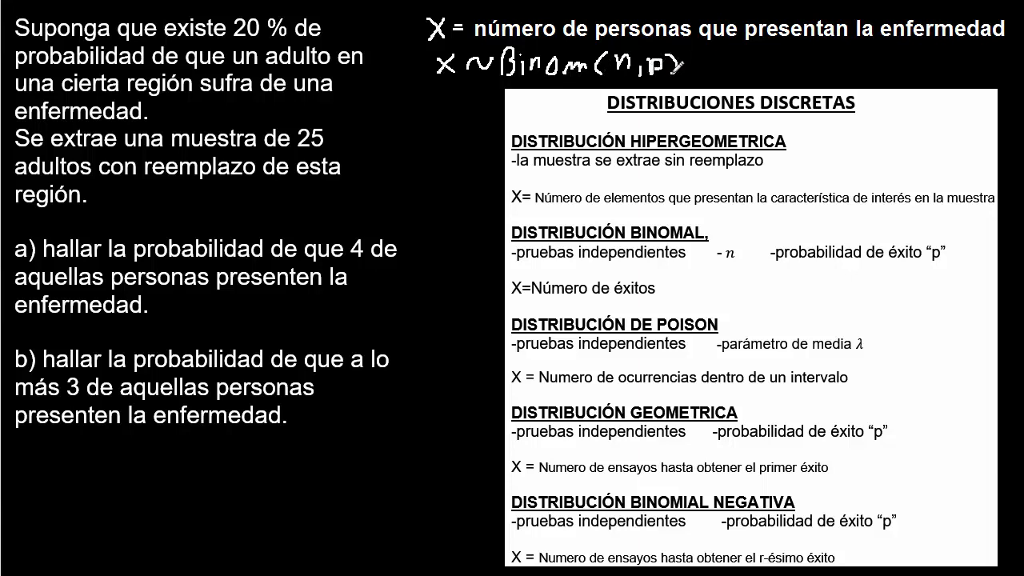
pyautogui.moveTo(763, 67)
pyautogui.mouseDown()
pyautogui.moveTo(766, 57)
pyautogui.moveTo(778, 71)
pyautogui.moveTo(807, 57)
pyautogui.moveTo(825, 67)
pyautogui.moveTo(853, 50)
pyautogui.moveTo(909, 70)
pyautogui.moveTo(932, 55)
pyautogui.mouseUp()
pyautogui.moveTo(920, 64); pyautogui.dragTo(934, 62)
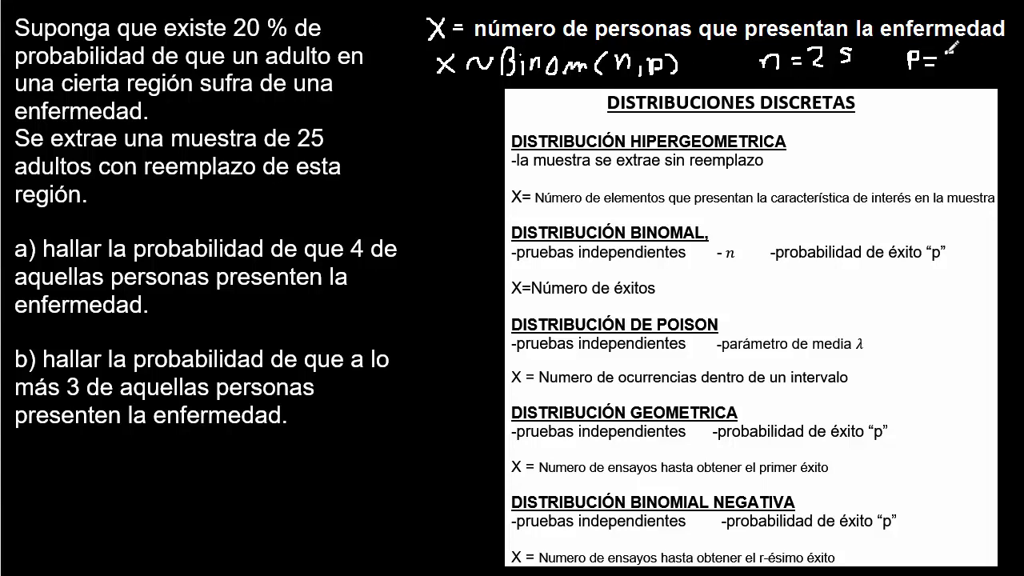
pyautogui.moveTo(955, 51); pyautogui.dragTo(984, 67)
pyautogui.moveTo(28, 456)
pyautogui.mouseDown()
pyautogui.moveTo(21, 470)
pyautogui.moveTo(45, 464)
pyautogui.moveTo(38, 475)
pyautogui.moveTo(51, 474)
pyautogui.moveTo(62, 455)
pyautogui.moveTo(74, 477)
pyautogui.mouseUp()
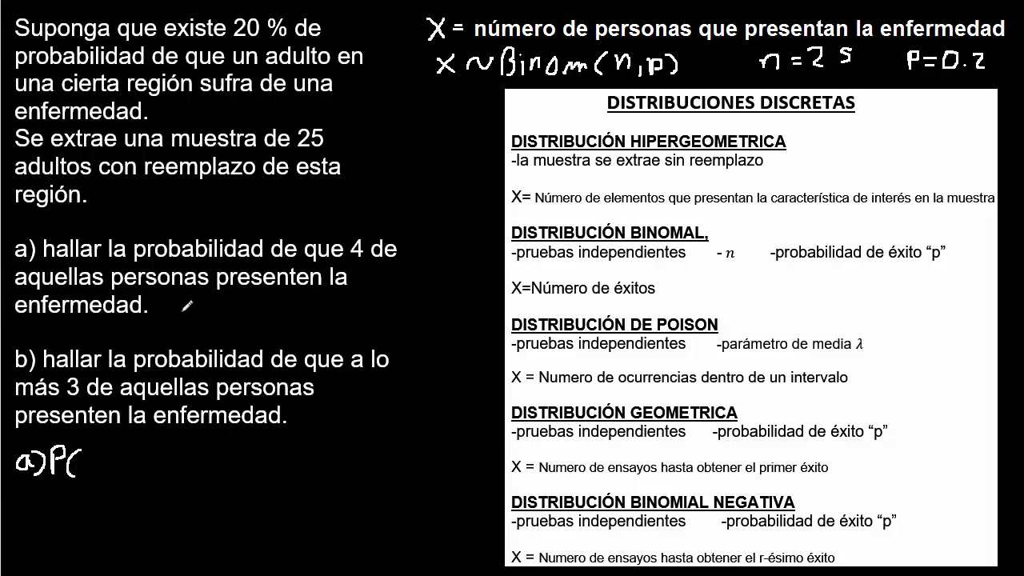
# Step: Complete a)P(x=4)= and write b)P(x≤3)= beneath it
pyautogui.moveTo(84, 462)
pyautogui.mouseDown()
pyautogui.moveTo(99, 472)
pyautogui.moveTo(86, 473)
pyautogui.moveTo(146, 456)
pyautogui.moveTo(143, 474)
pyautogui.mouseUp()
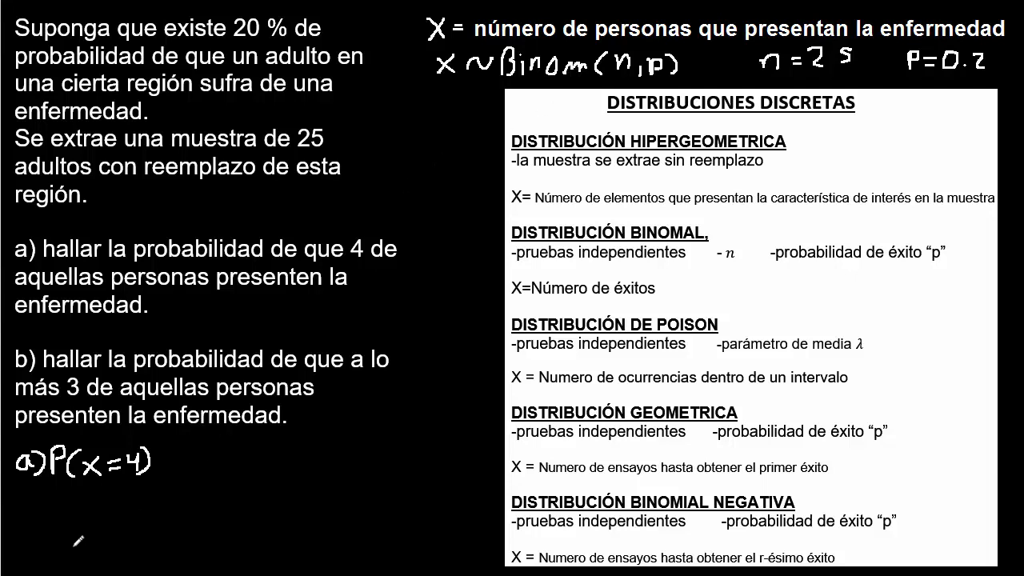
pyautogui.moveTo(19, 523)
pyautogui.mouseDown()
pyautogui.moveTo(38, 538)
pyautogui.moveTo(61, 525)
pyautogui.mouseUp()
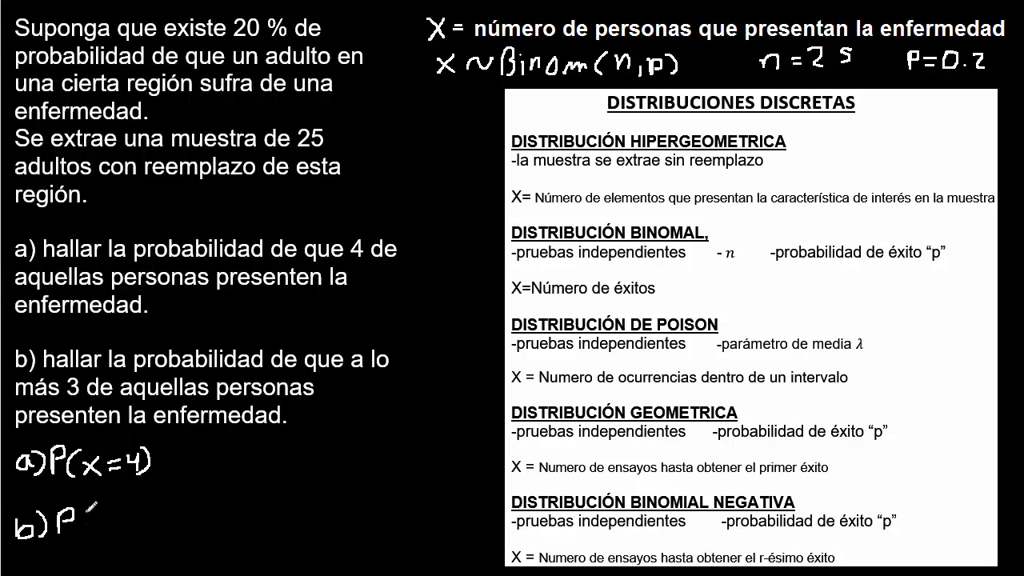
pyautogui.moveTo(90, 509)
pyautogui.mouseDown()
pyautogui.moveTo(83, 527)
pyautogui.moveTo(96, 539)
pyautogui.mouseUp()
pyautogui.moveTo(93, 512)
pyautogui.mouseDown()
pyautogui.moveTo(106, 532)
pyautogui.moveTo(93, 534)
pyautogui.moveTo(156, 518)
pyautogui.moveTo(144, 541)
pyautogui.mouseUp()
pyautogui.moveTo(162, 502); pyautogui.dragTo(162, 536)
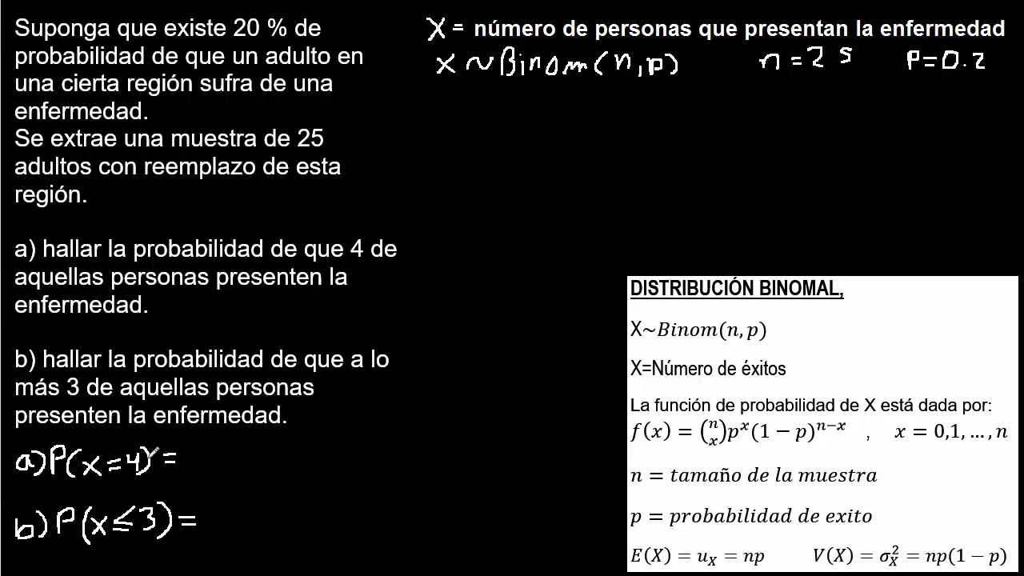
# Step: Write P(x>7) = 1 − P(x≤7) below the Binom notation, undoing stray strokes
pyautogui.moveTo(445, 452); pyautogui.dragTo(472, 452)
pyautogui.moveTo(468, 477); pyautogui.dragTo(474, 511)
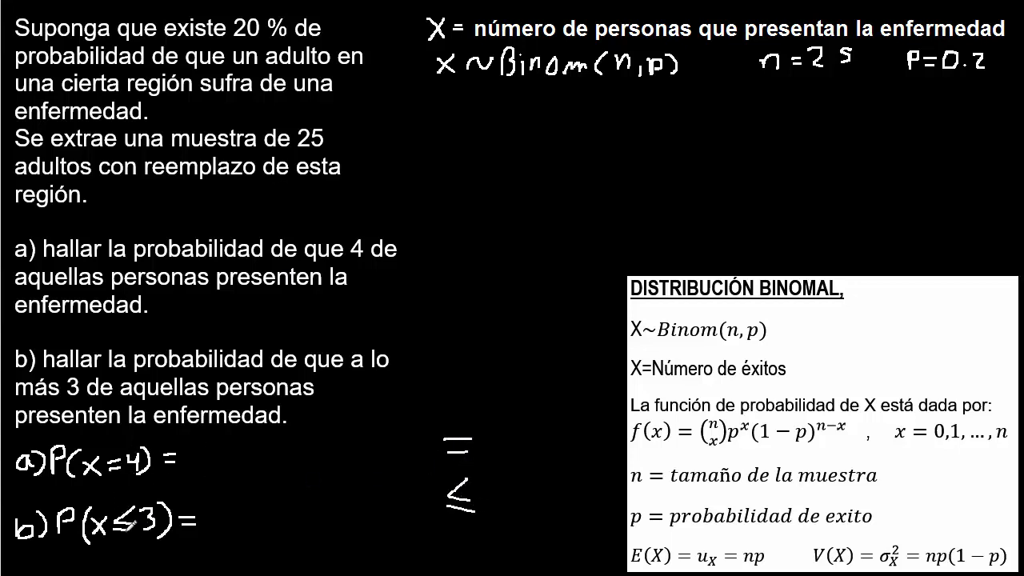
pyautogui.hotkey('ctrl', 'z')
pyautogui.hotkey('ctrl', 'z')
pyautogui.hotkey('ctrl', 'z')
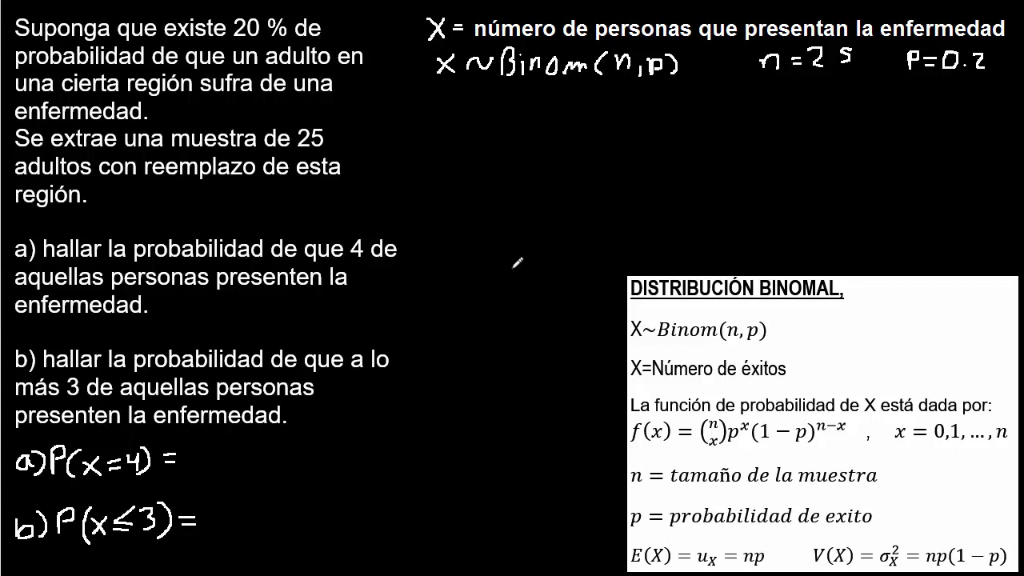
pyautogui.moveTo(447, 109)
pyautogui.mouseDown()
pyautogui.moveTo(447, 132)
pyautogui.moveTo(448, 122)
pyautogui.moveTo(478, 133)
pyautogui.moveTo(565, 126)
pyautogui.mouseUp()
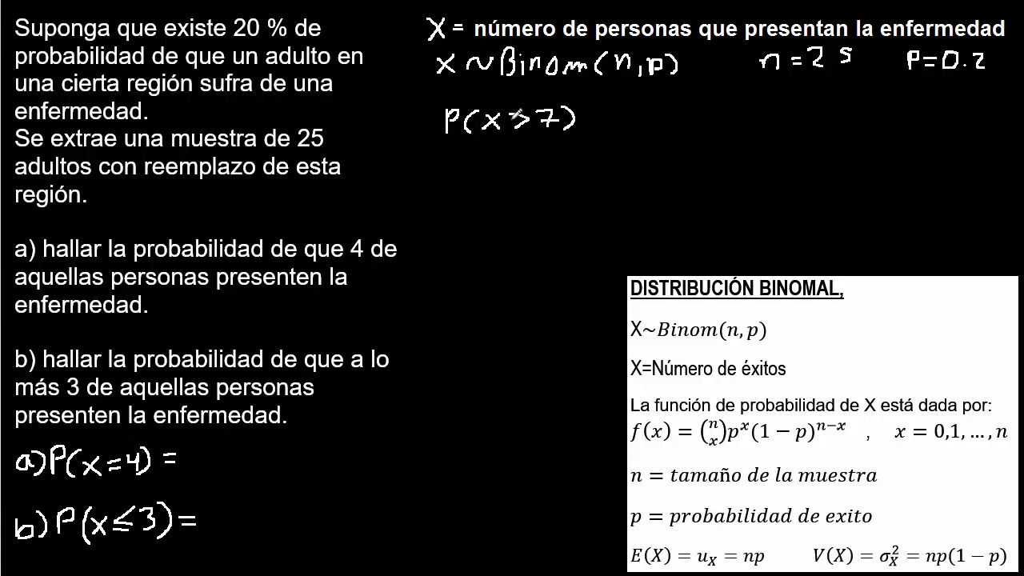
pyautogui.moveTo(588, 113); pyautogui.dragTo(601, 113)
pyautogui.moveTo(589, 121); pyautogui.dragTo(655, 125)
pyautogui.moveTo(657, 107)
pyautogui.mouseDown()
pyautogui.moveTo(680, 125)
pyautogui.moveTo(705, 120)
pyautogui.moveTo(689, 120)
pyautogui.mouseUp()
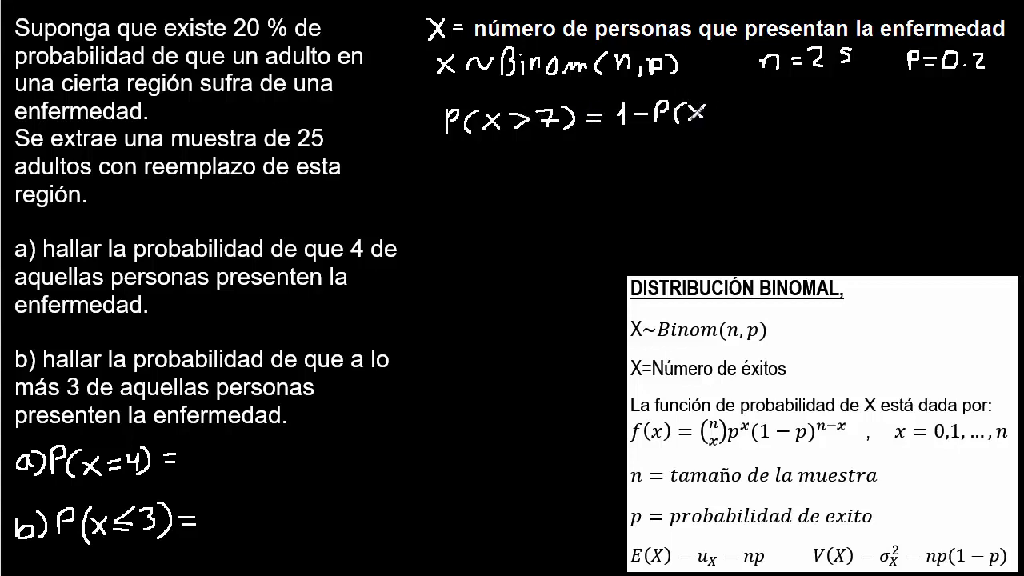
pyautogui.moveTo(730, 101)
pyautogui.mouseDown()
pyautogui.moveTo(729, 113)
pyautogui.moveTo(757, 124)
pyautogui.mouseUp()
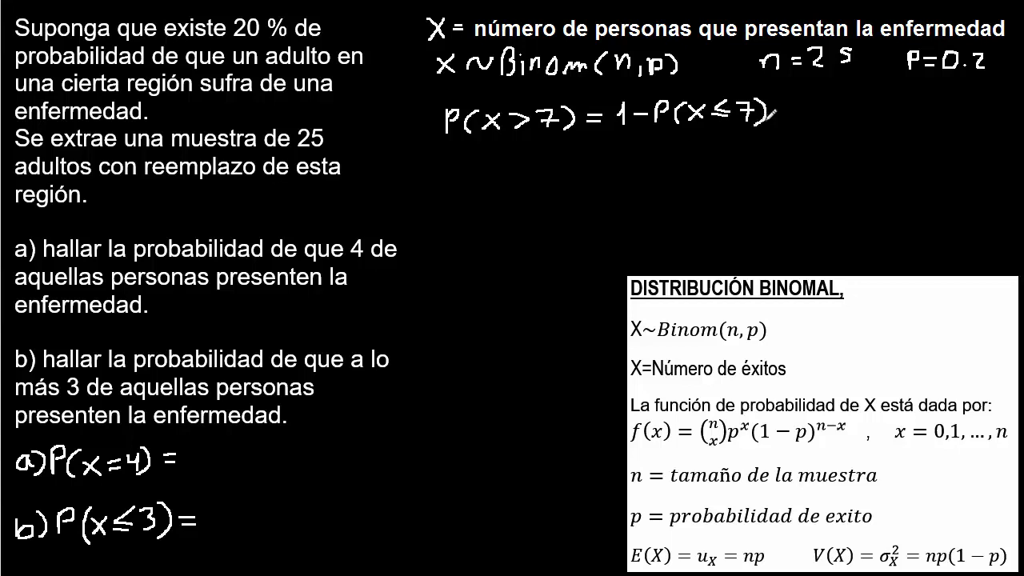
pyautogui.moveTo(659, 118); pyautogui.dragTo(752, 120)
pyautogui.hotkey('ctrl', 'z')
# Step: Write P(x<5) = P(X≤4) on the next line and underline P(X≤4)
pyautogui.moveTo(448, 143)
pyautogui.mouseDown()
pyautogui.moveTo(448, 166)
pyautogui.moveTo(464, 146)
pyautogui.moveTo(450, 157)
pyautogui.moveTo(478, 163)
pyautogui.moveTo(530, 160)
pyautogui.moveTo(554, 143)
pyautogui.moveTo(540, 159)
pyautogui.moveTo(564, 163)
pyautogui.moveTo(590, 143)
pyautogui.mouseUp()
pyautogui.moveTo(576, 153); pyautogui.dragTo(591, 152)
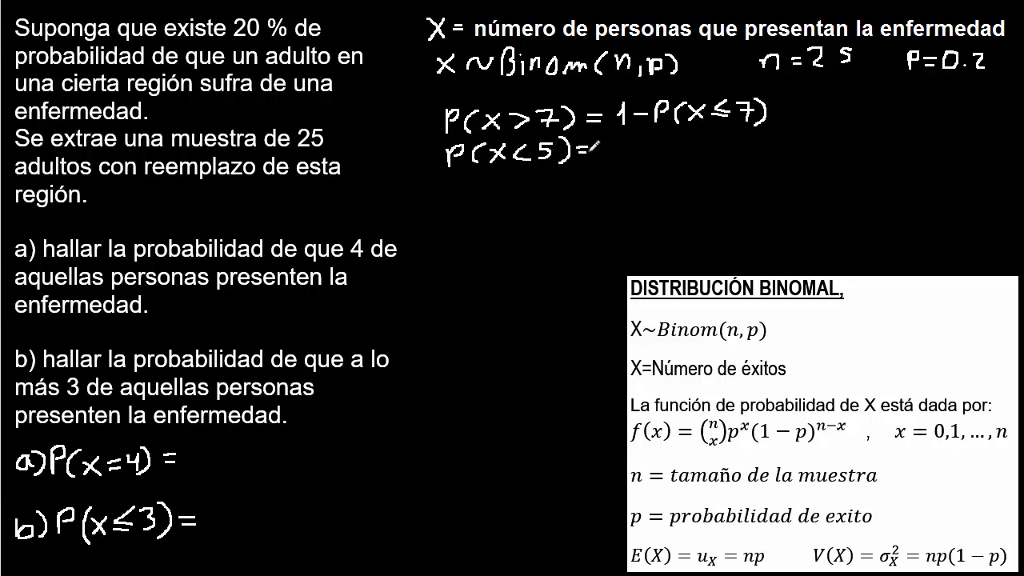
pyautogui.moveTo(516, 158); pyautogui.dragTo(528, 154)
pyautogui.hotkey('ctrl', 'z')
pyautogui.moveTo(614, 141)
pyautogui.mouseDown()
pyautogui.moveTo(633, 161)
pyautogui.moveTo(706, 141)
pyautogui.moveTo(702, 153)
pyautogui.mouseUp()
pyautogui.moveTo(707, 136); pyautogui.dragTo(705, 160)
pyautogui.moveTo(613, 166); pyautogui.dragTo(691, 167)
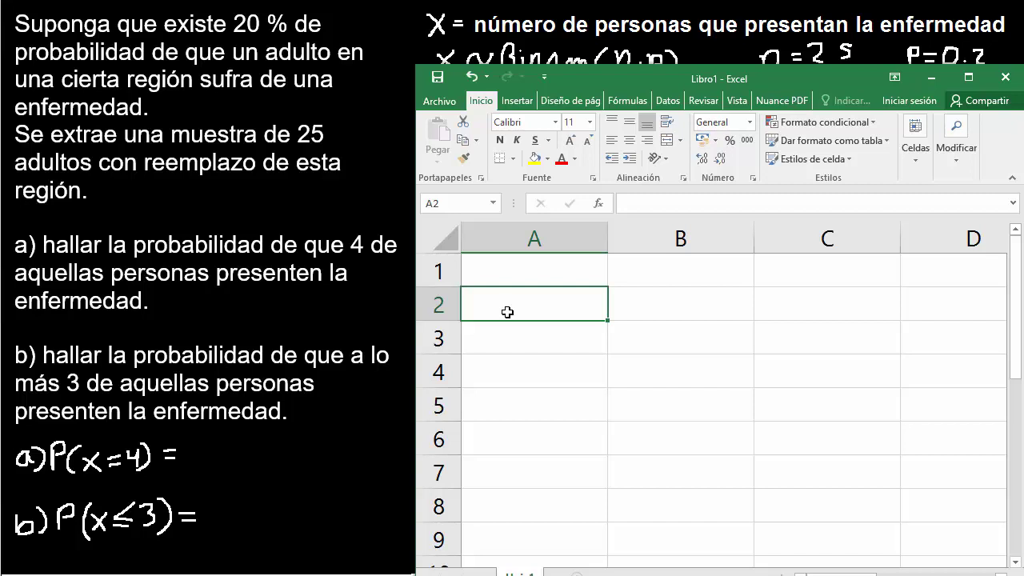
# Step: Label cell A2 'a)' and narrow column A to fit the labels
pyautogui.write('a)')
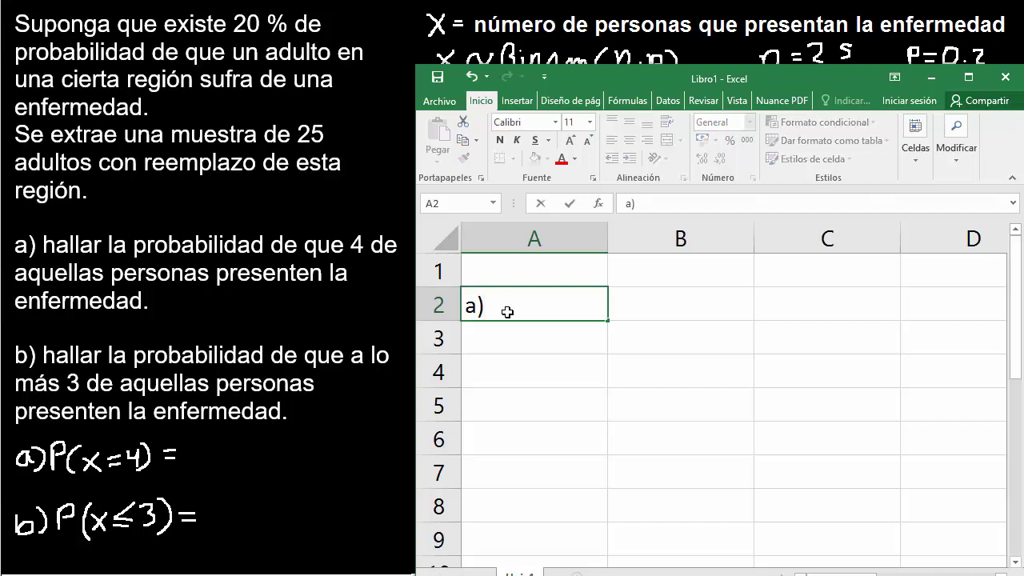
pyautogui.press('Return')
pyautogui.press('Right')
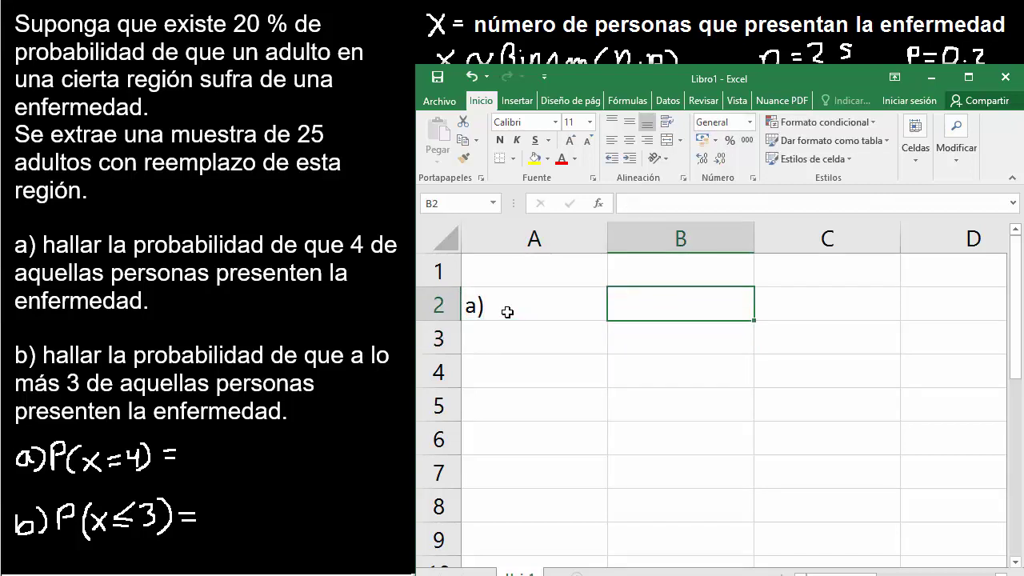
pyautogui.press('Up')
pyautogui.moveTo(607, 236); pyautogui.dragTo(542, 237)
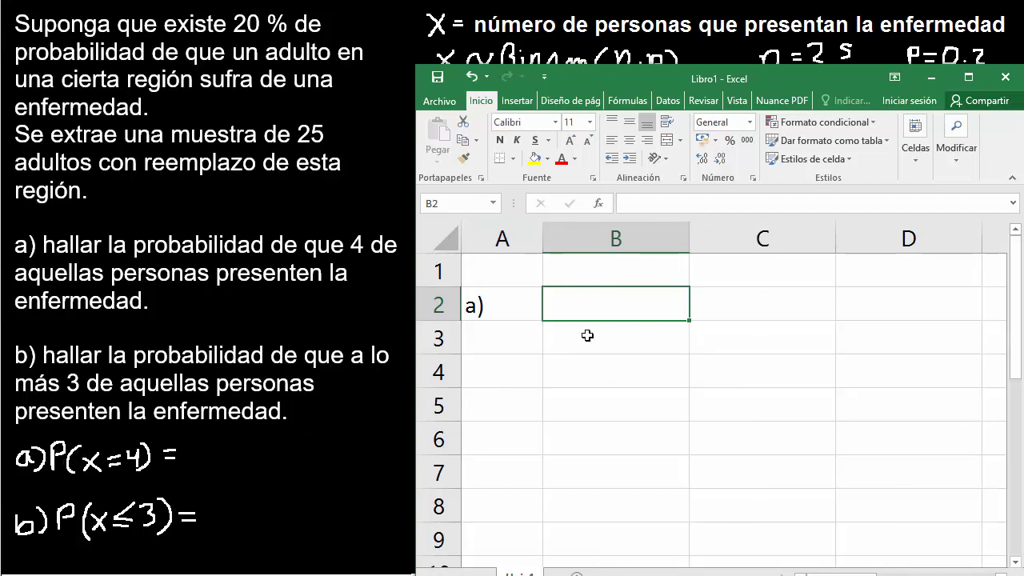
# Step: Enter =DISTR.BINOM.N(4;25;0,2;FALSO) in B2, returning 0,18668105
pyautogui.write('=d')
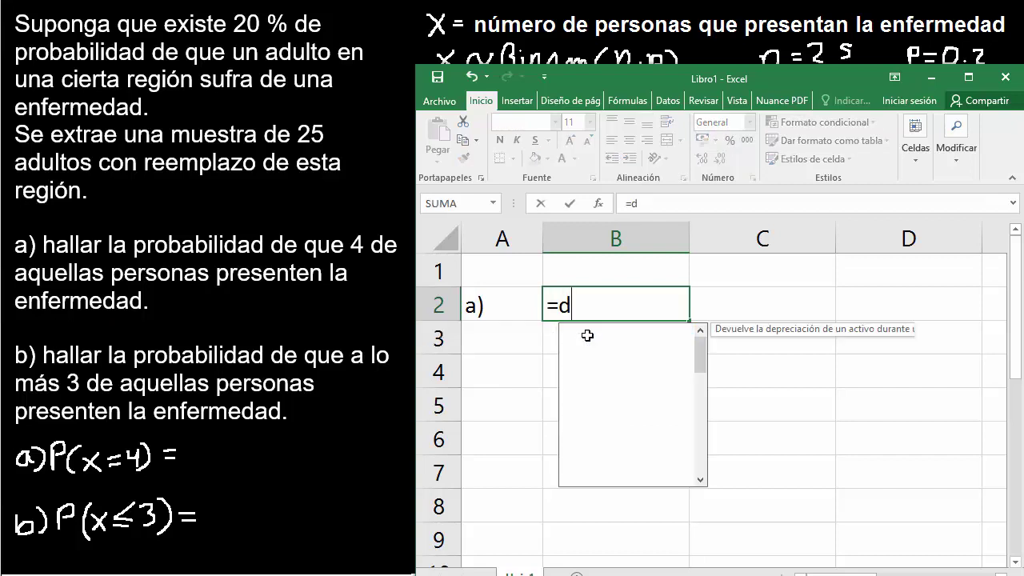
pyautogui.write('istr')
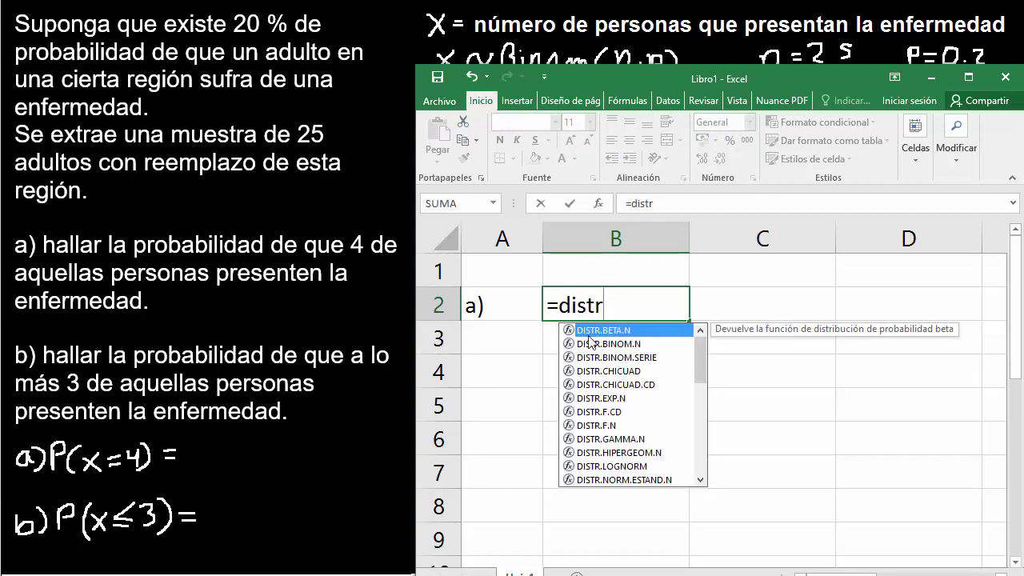
pyautogui.click(622, 345)
pyautogui.doubleClick(619, 344)
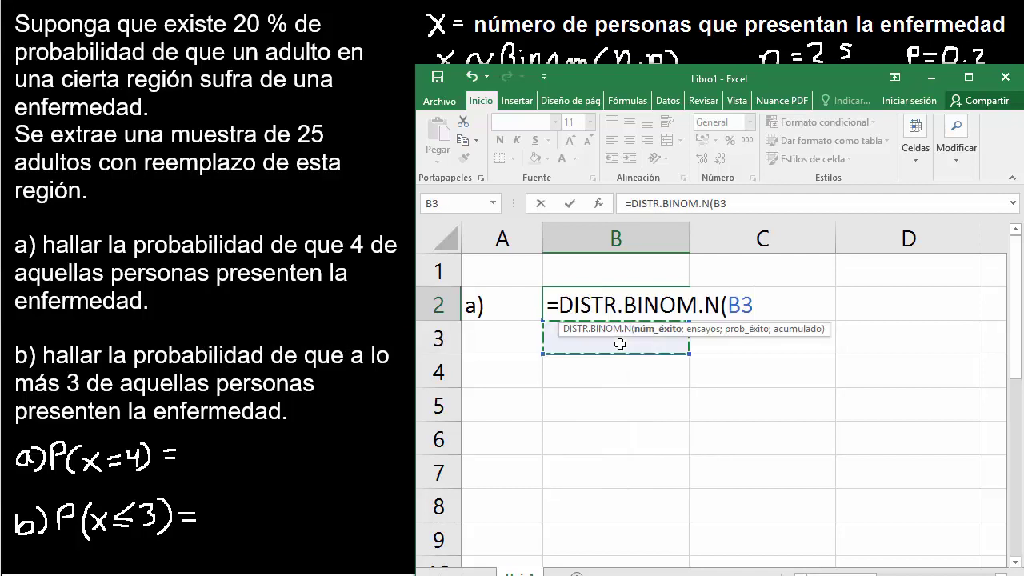
pyautogui.press('BackSpace')
pyautogui.press('BackSpace')
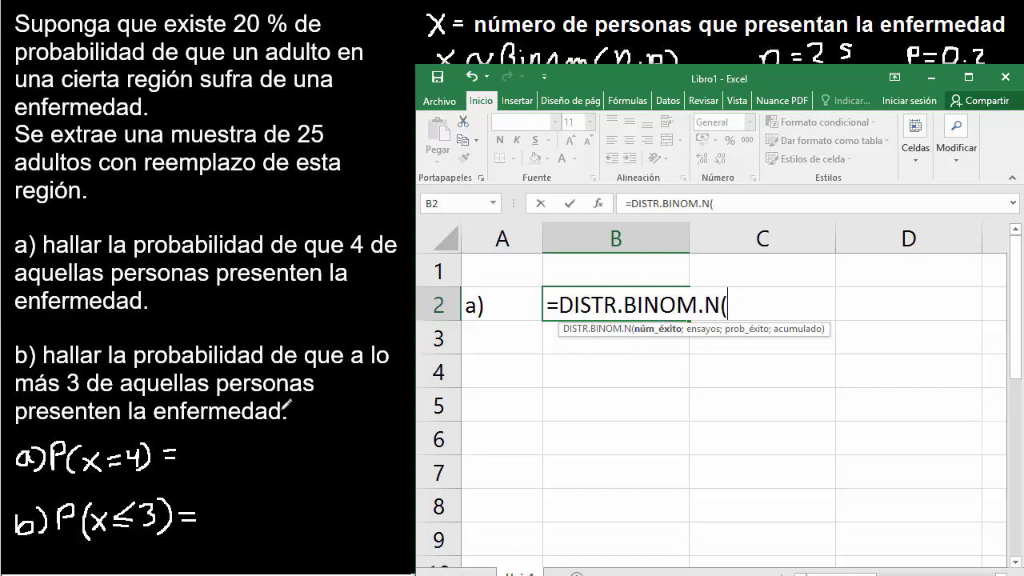
pyautogui.write('4')
pyautogui.write(';')
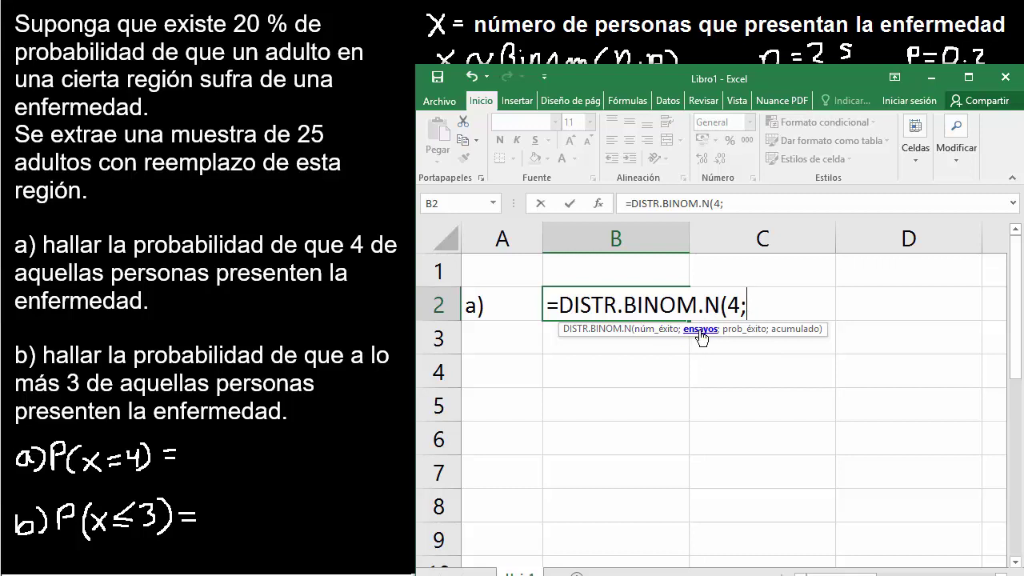
pyautogui.write('2')
pyautogui.write('5;')
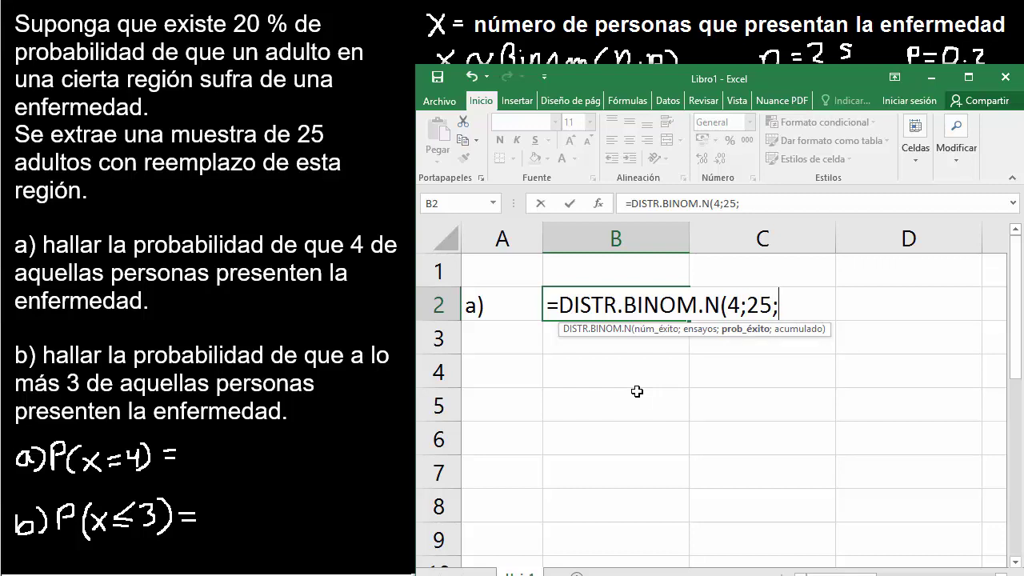
pyautogui.write('0,2')
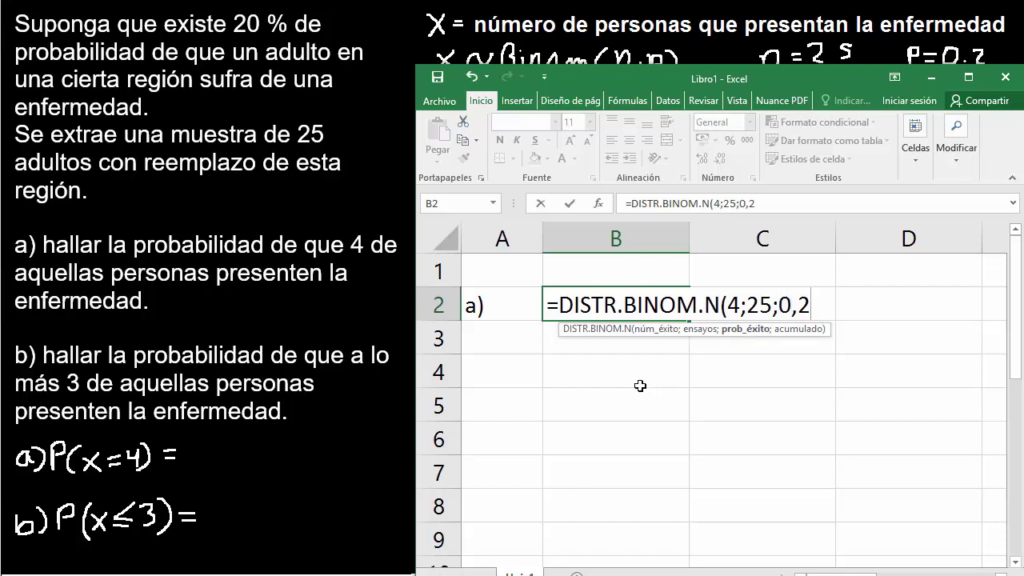
pyautogui.write(';')
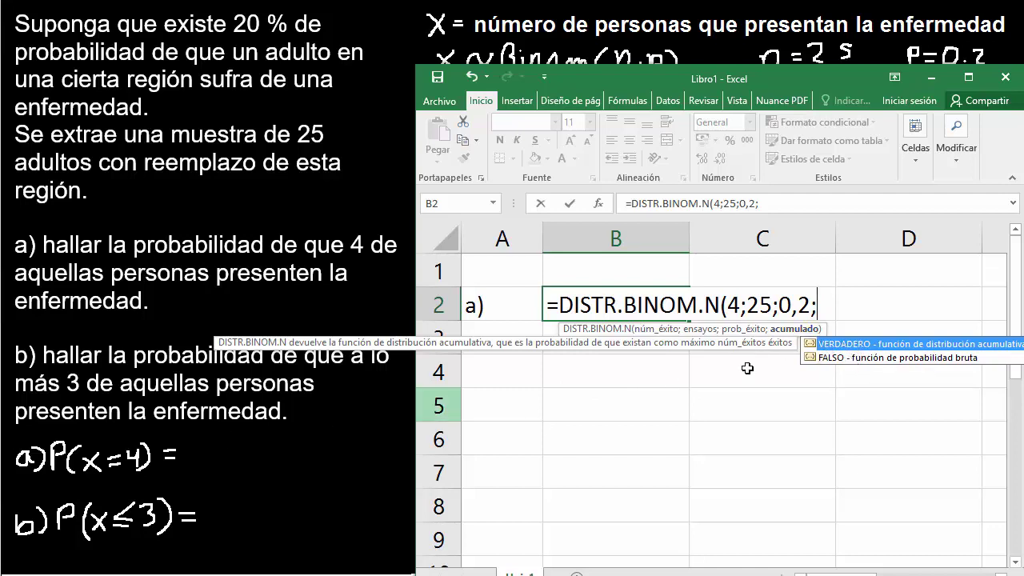
pyautogui.doubleClick(870, 358)
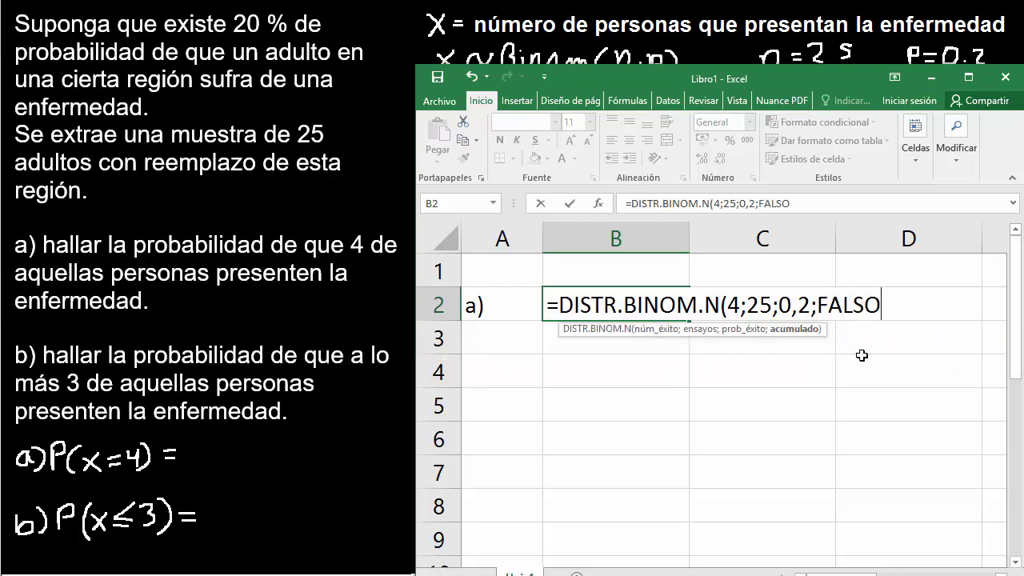
pyautogui.write(')')
pyautogui.press('Return')
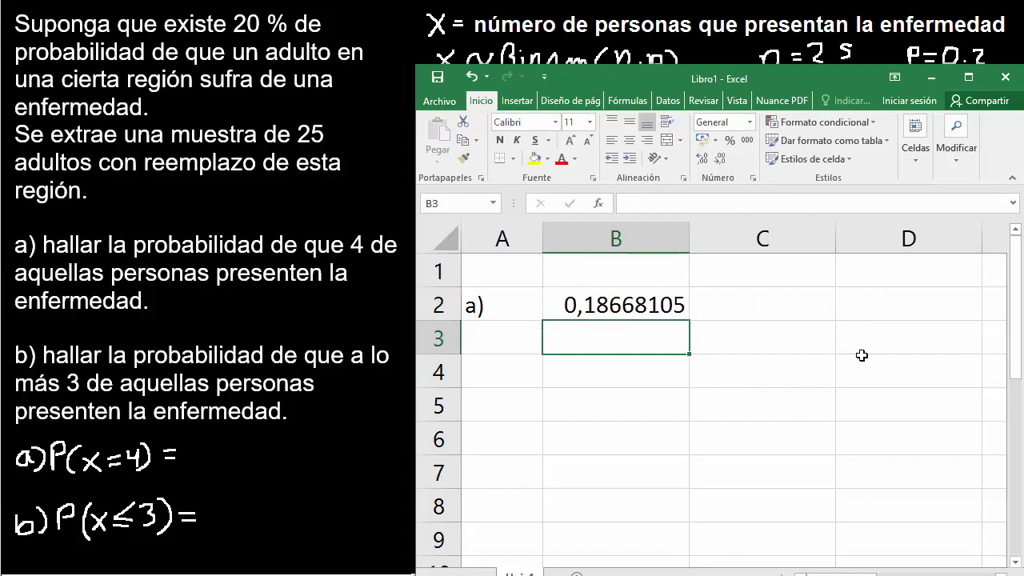
# Step: Label A3 'b)' and enter =DISTR.BINOM.N(3;25;0,2;VERDADERO) in B3, giving 0,23399326
pyautogui.click(498, 344)
pyautogui.write('b')
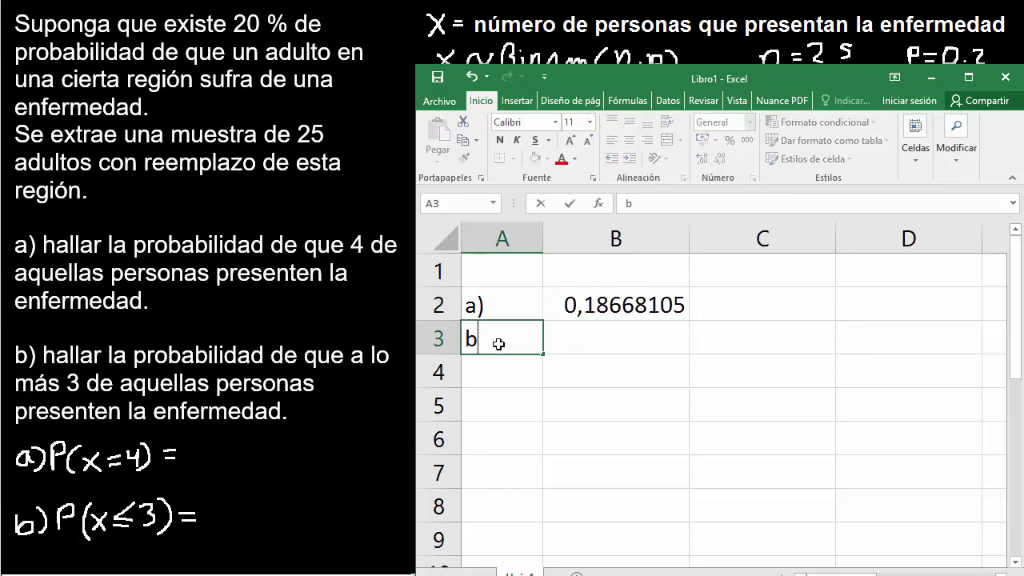
pyautogui.write(')')
pyautogui.press('Tab')
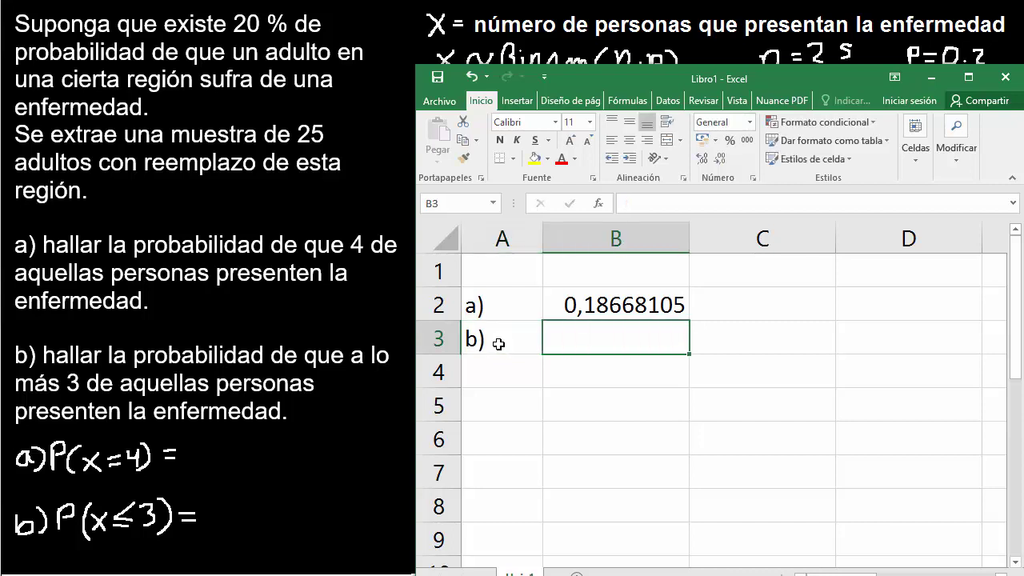
pyautogui.write('=')
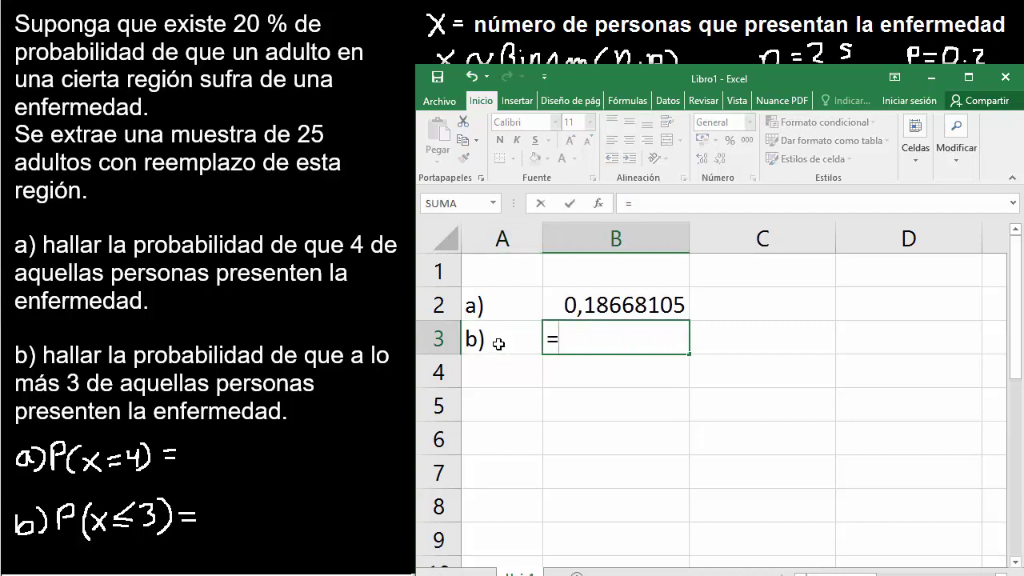
pyautogui.write('dis')
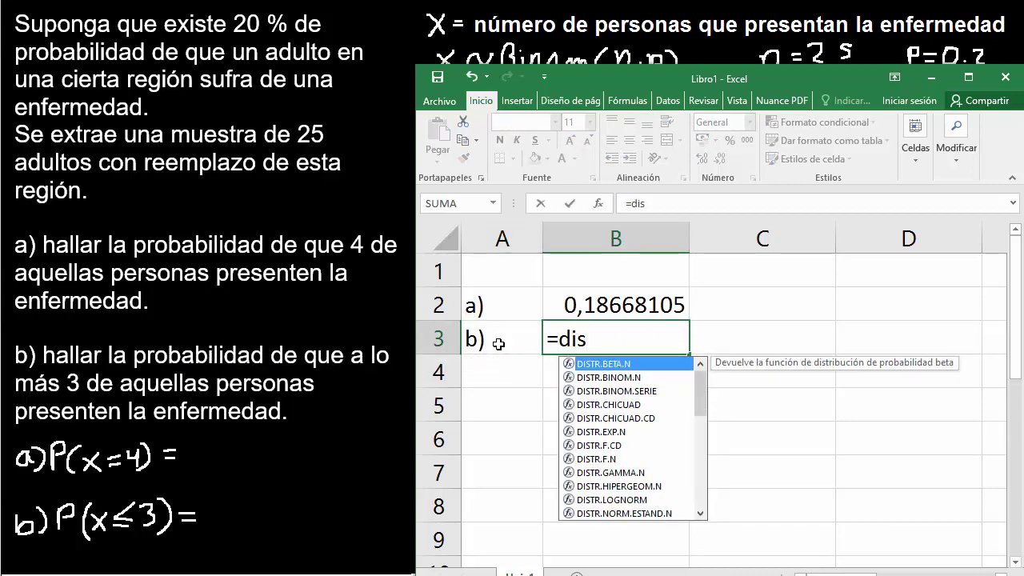
pyautogui.click(621, 376)
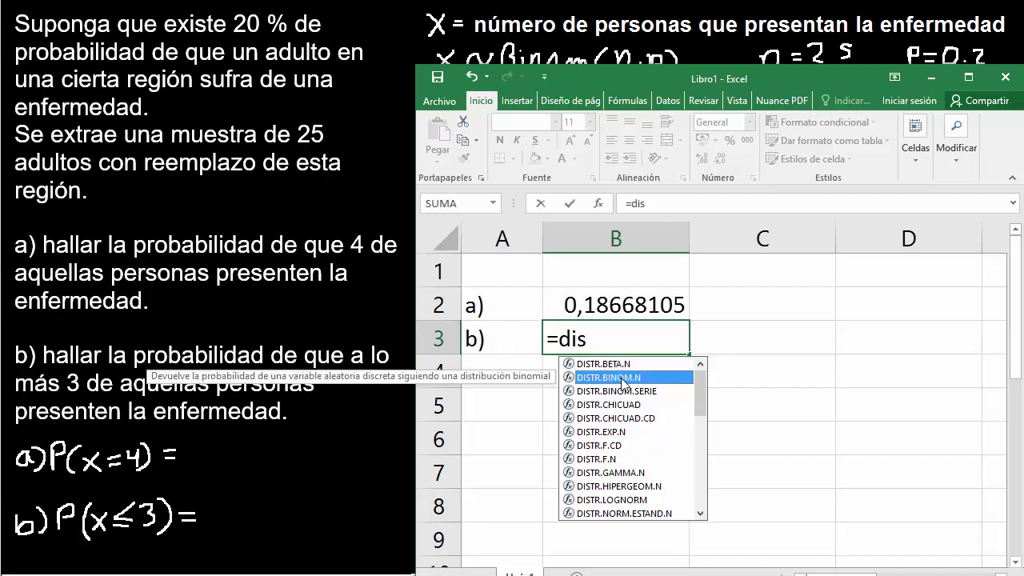
pyautogui.doubleClick(622, 377)
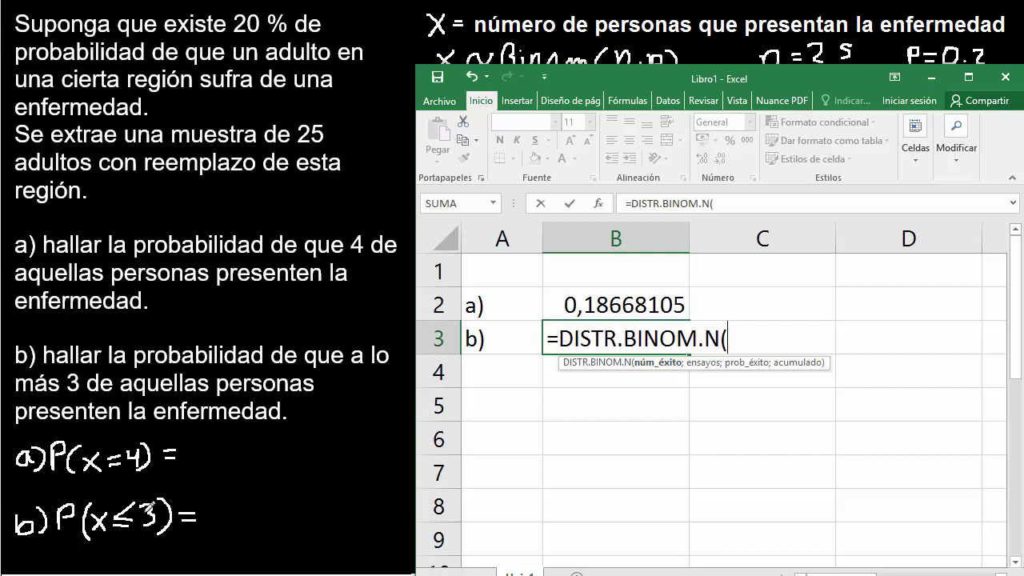
pyautogui.write('3')
pyautogui.write(';')
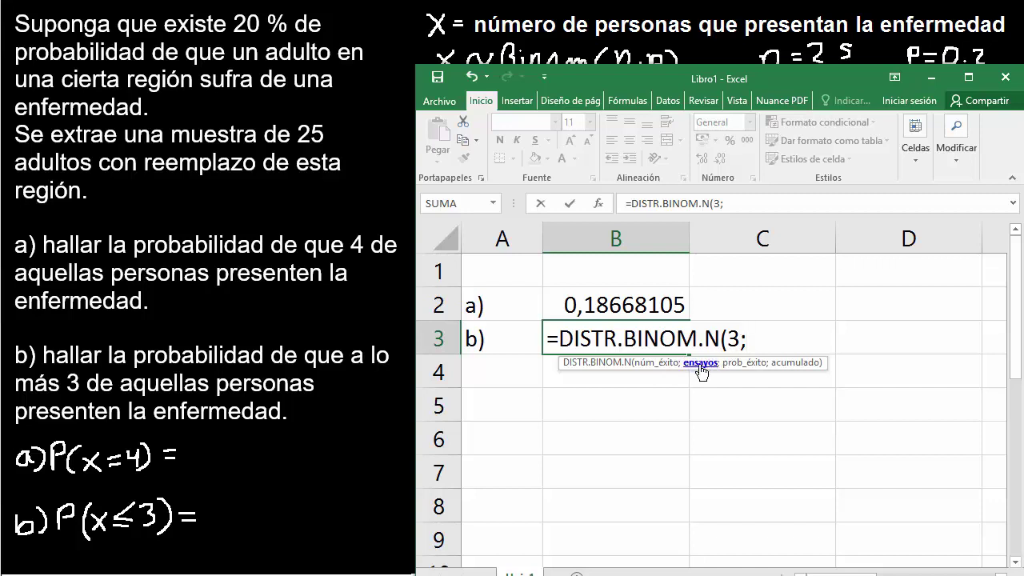
pyautogui.write('25')
pyautogui.write(';')
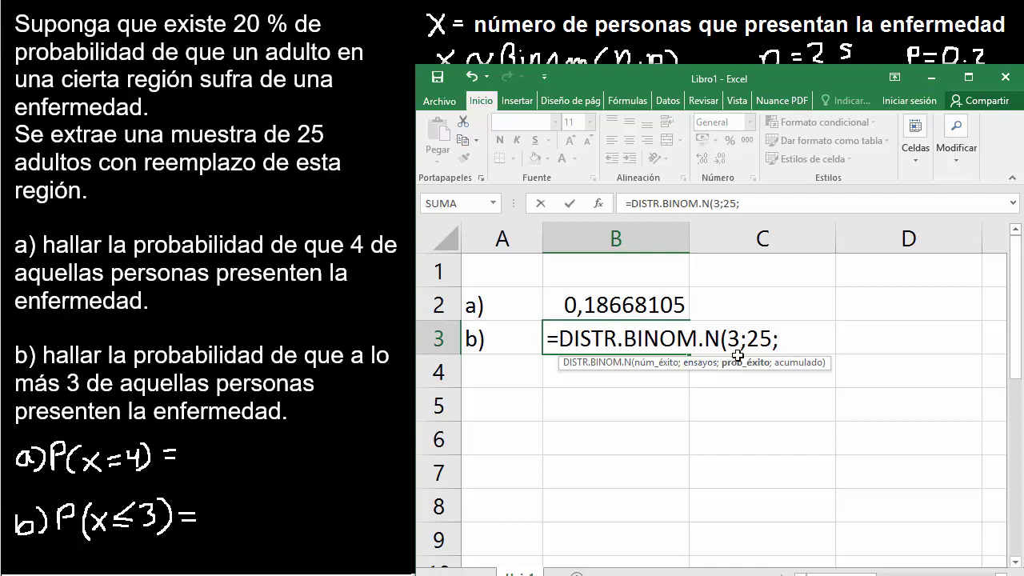
pyautogui.write('0,2')
pyautogui.write(';')
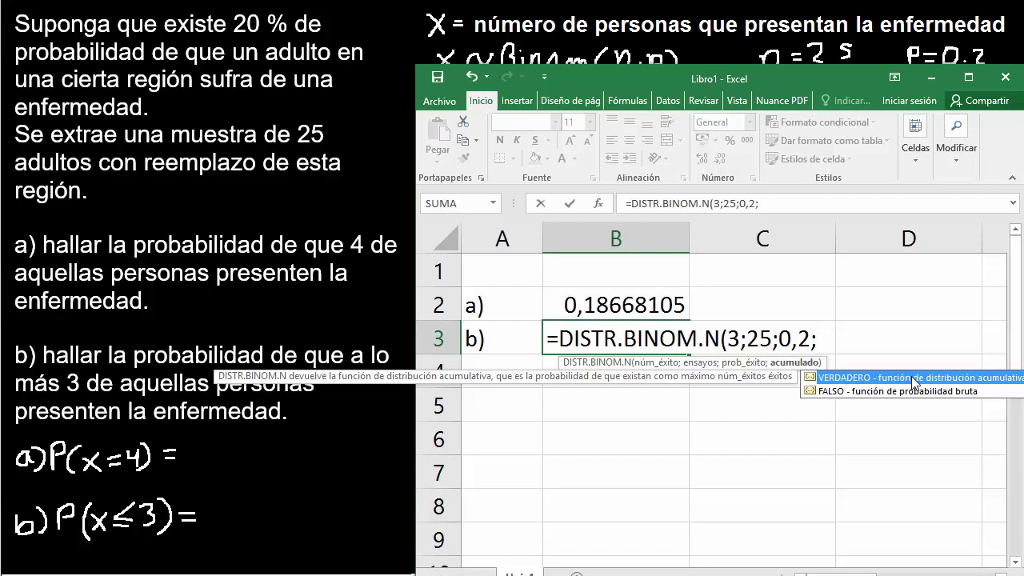
pyautogui.doubleClick(848, 377)
pyautogui.write(')')
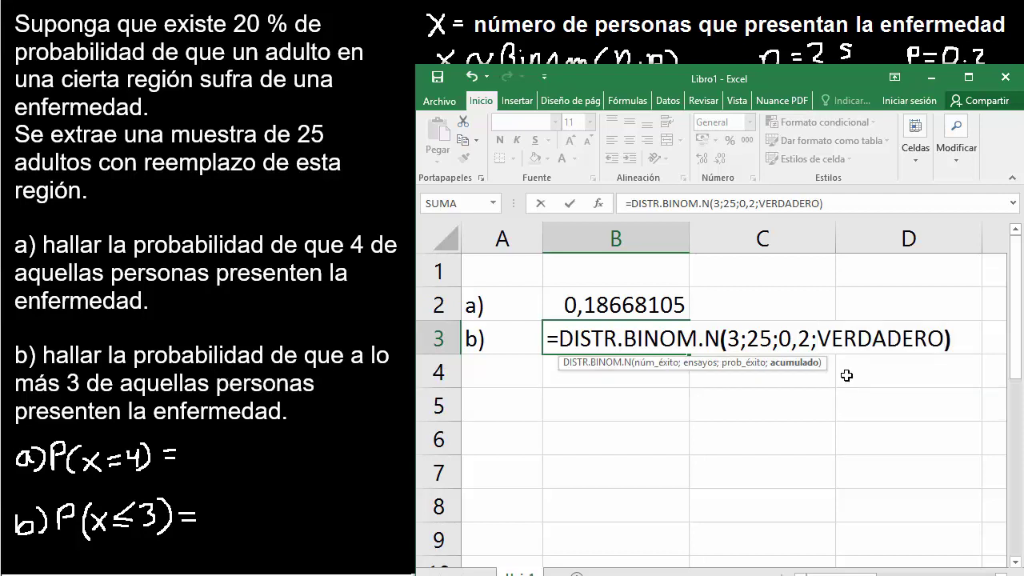
pyautogui.press('Return')
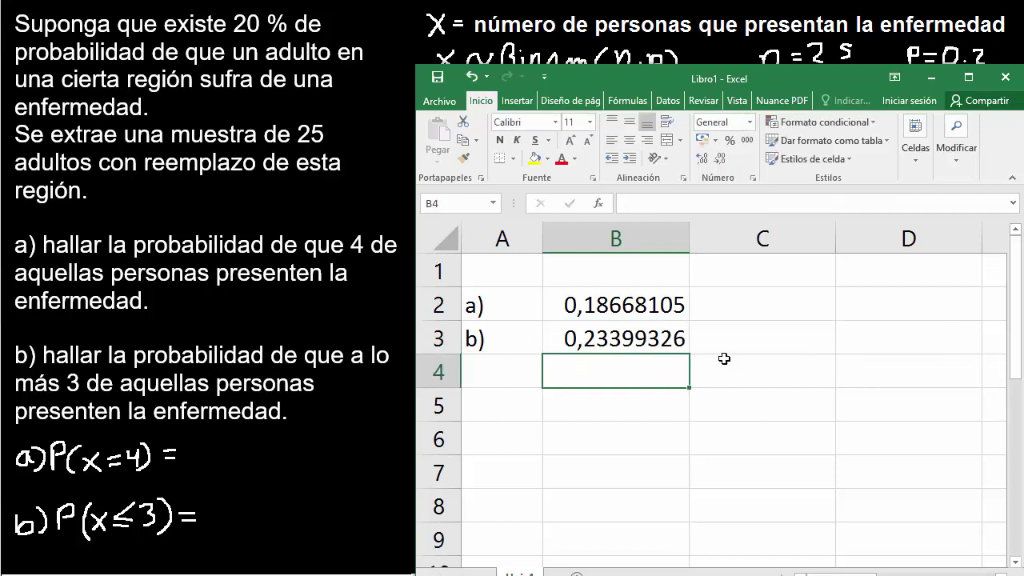
pyautogui.click(598, 296)
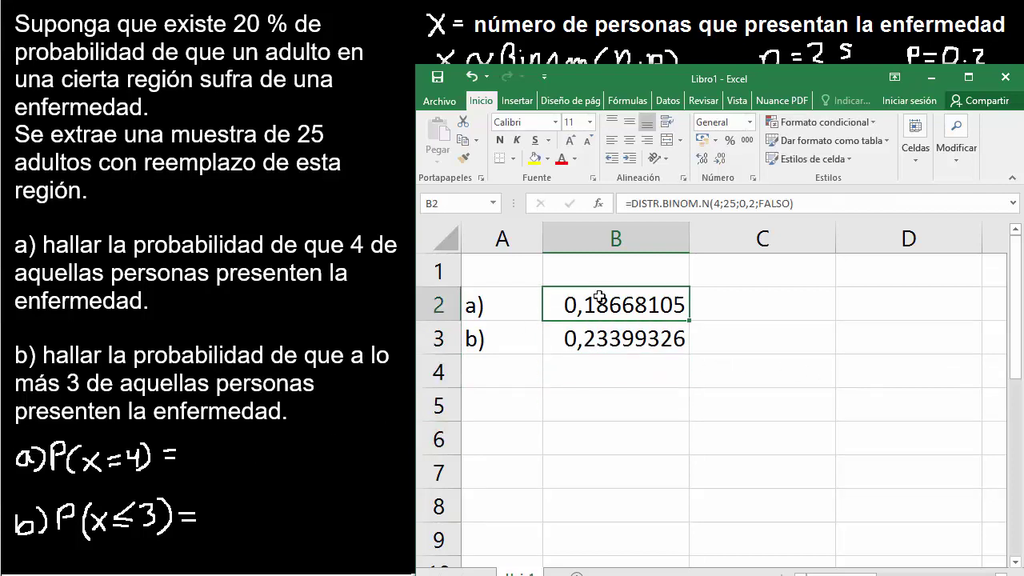
pyautogui.doubleClick(621, 294)
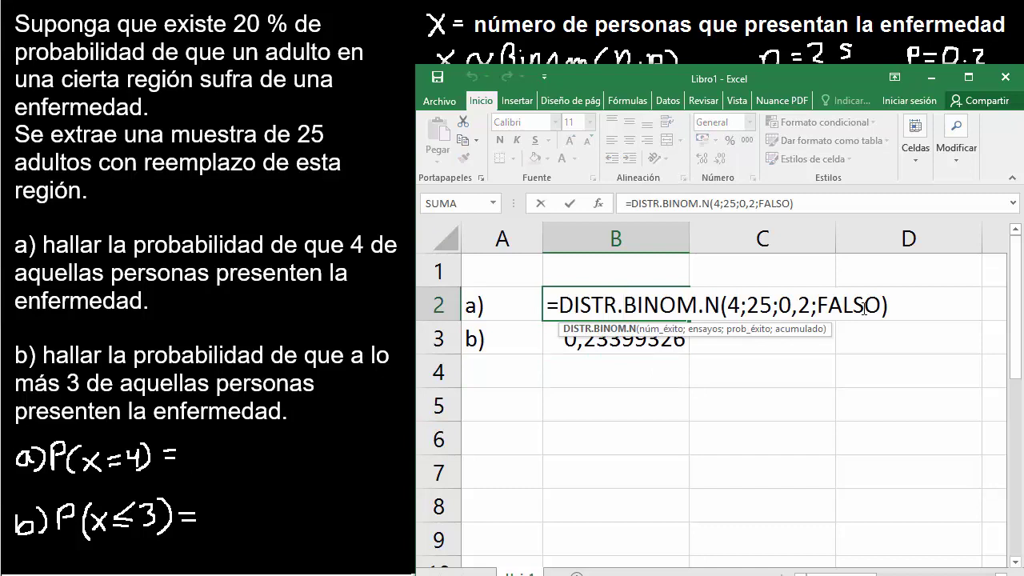
pyautogui.press('Return')
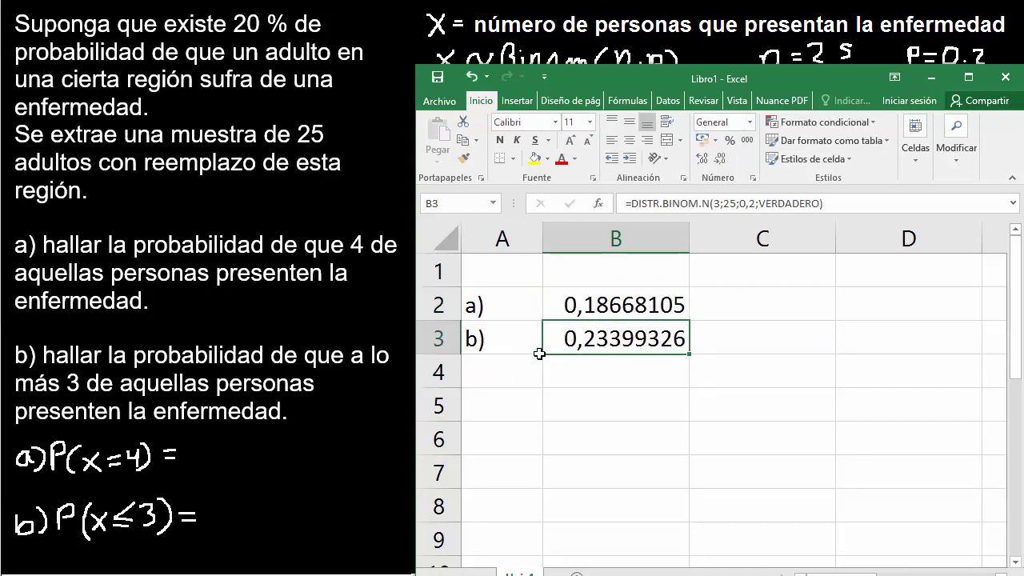
pyautogui.doubleClick(616, 335)
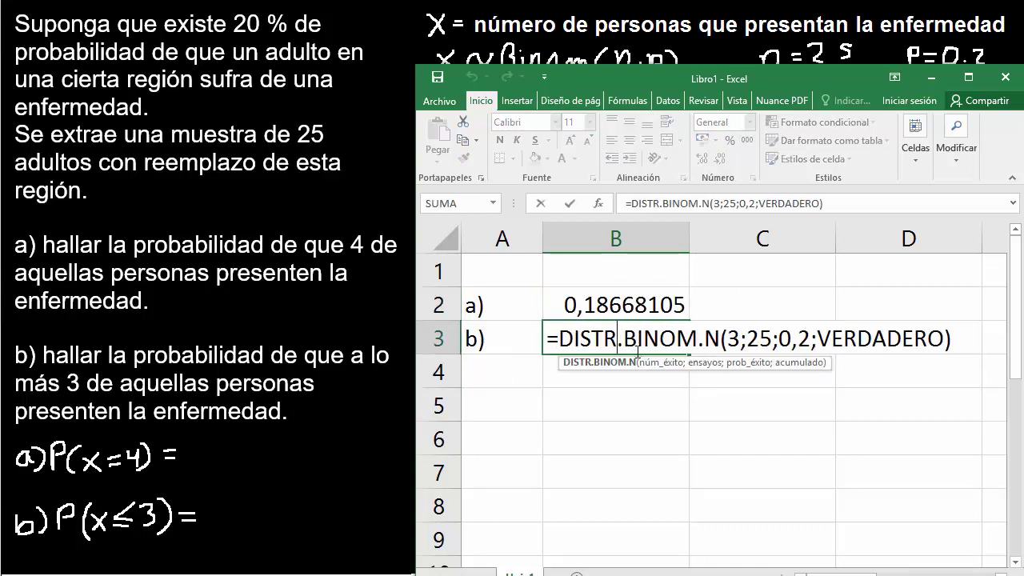
pyautogui.press('Return')
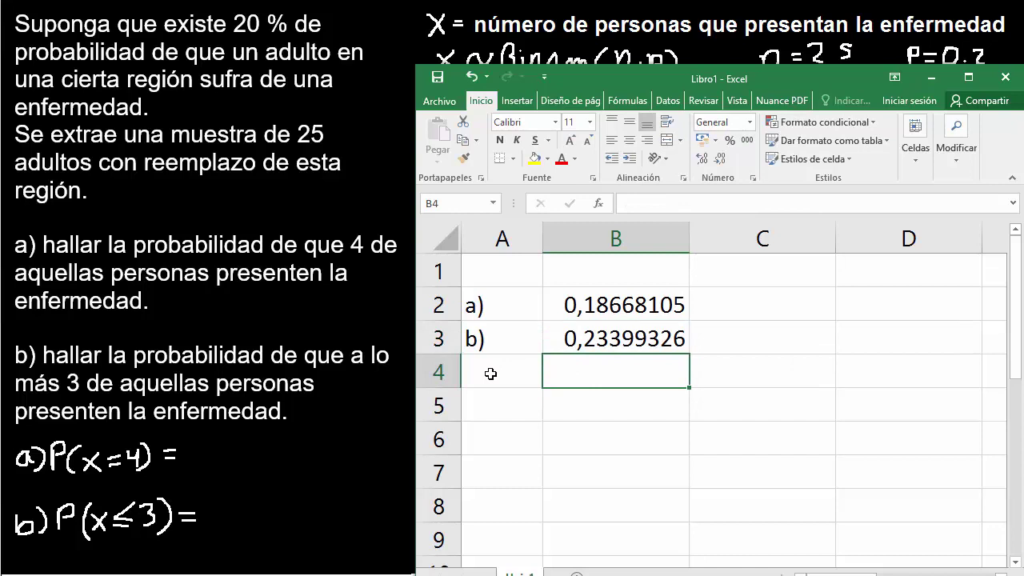
# Step: Shrink the Excel window to reveal the handwritten notes and label A4 'c)'
pyautogui.moveTo(679, 66); pyautogui.dragTo(679, 170)
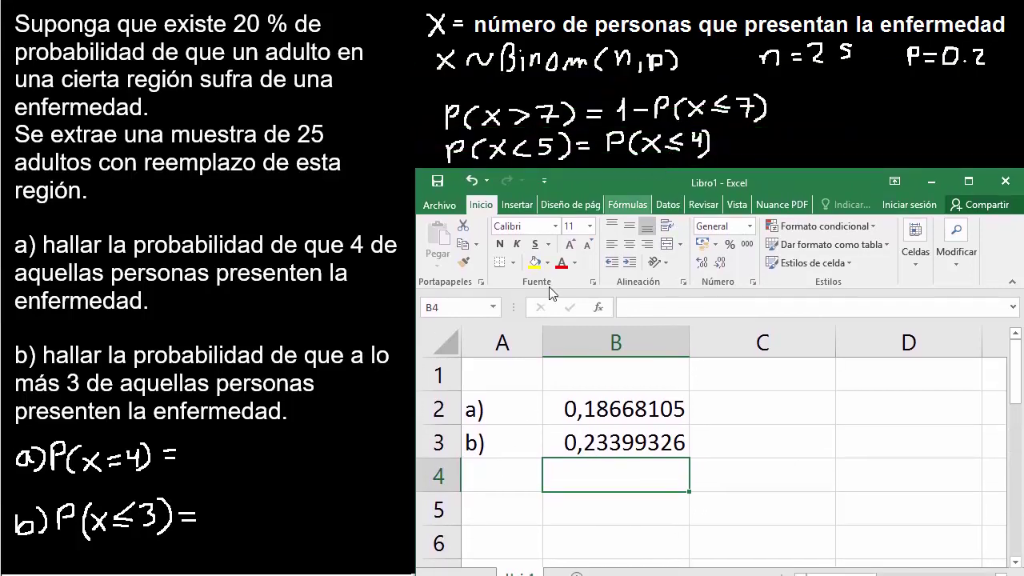
pyautogui.click(500, 475)
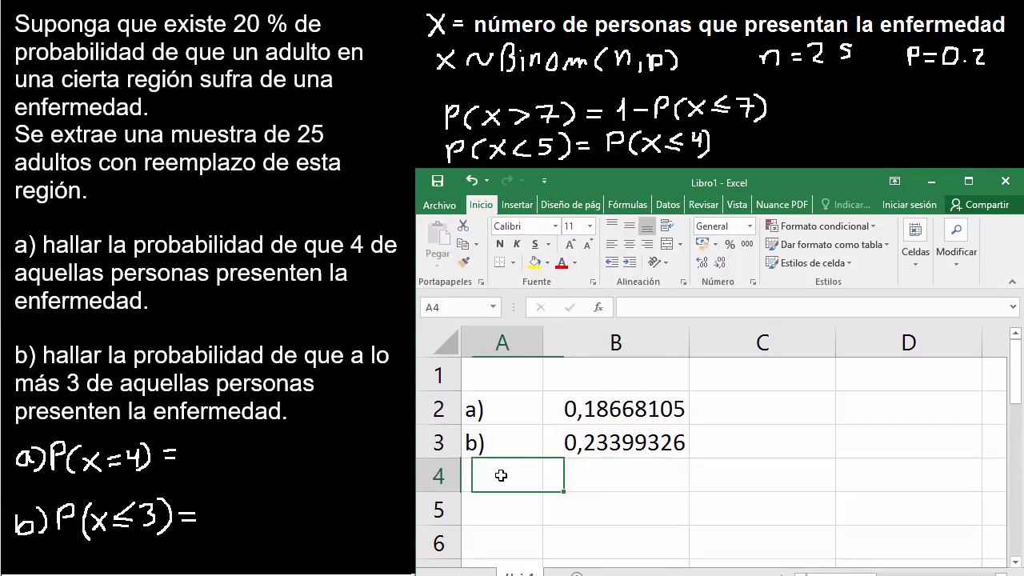
pyautogui.write('c)')
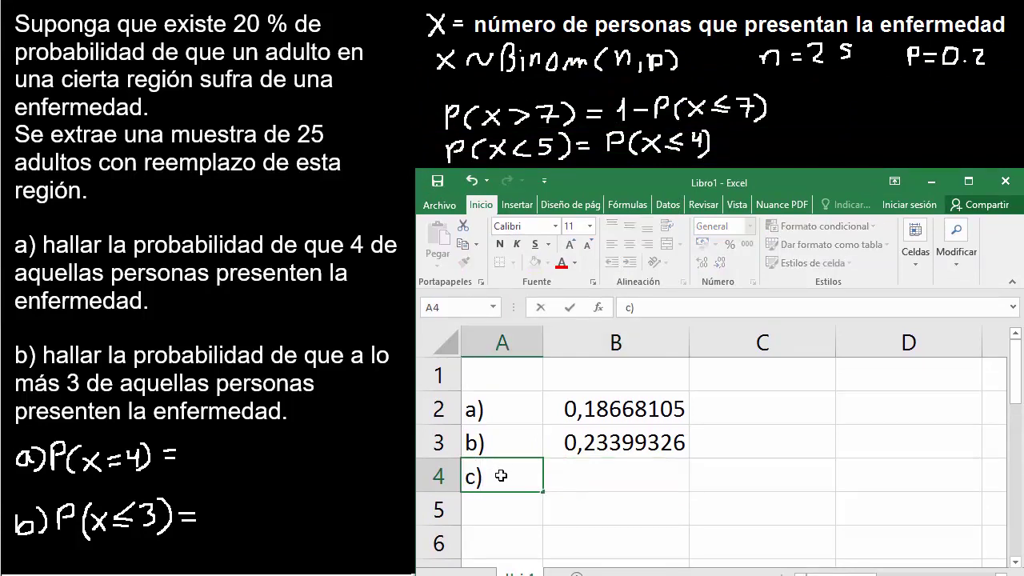
pyautogui.press('Tab')
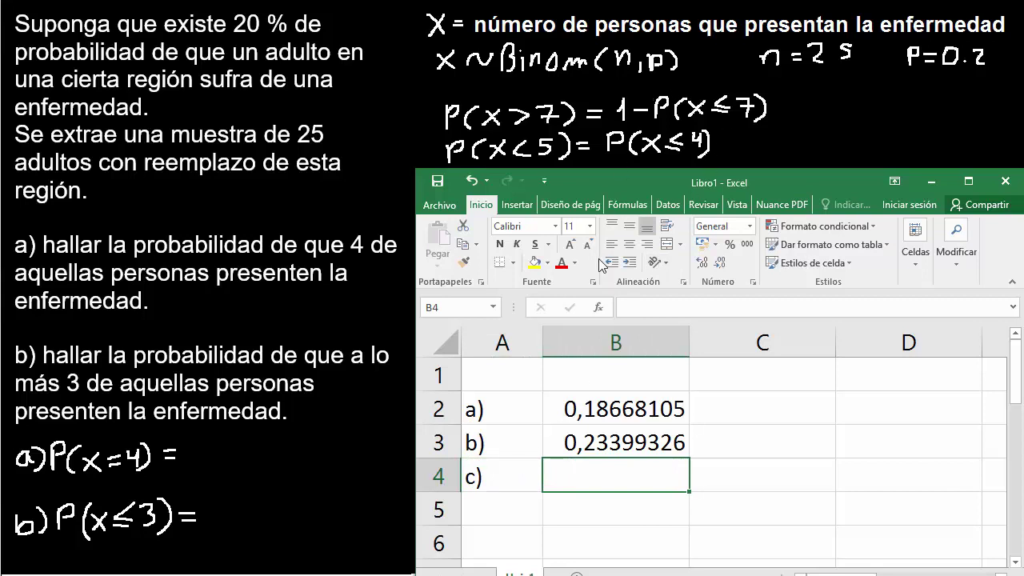
# Step: Enter =1-DISTR.BINOM.N(7;25;0,2;VERDADERO) in B4, giving 0,1091228
pyautogui.write('=')
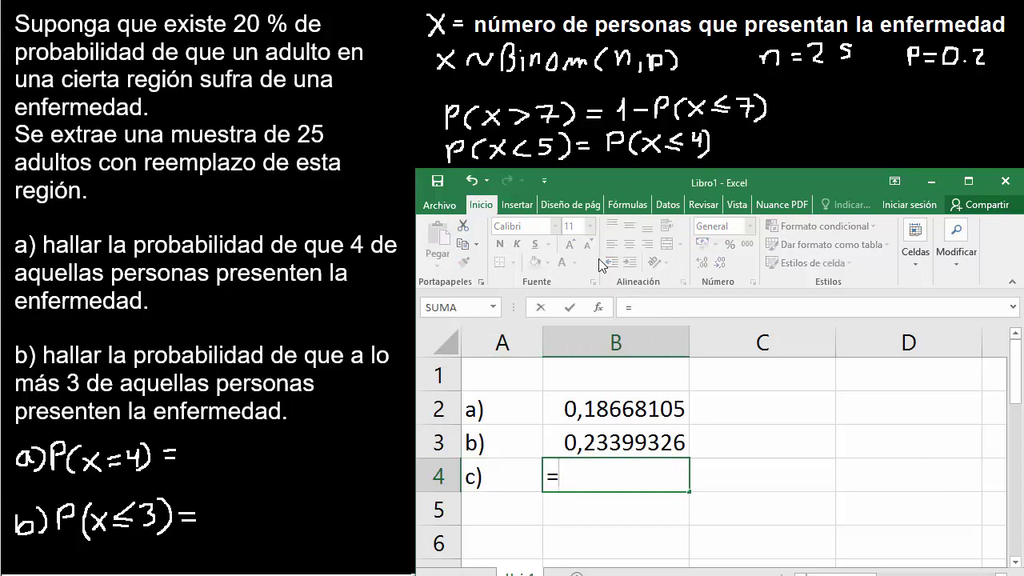
pyautogui.write('1-')
pyautogui.write('dis')
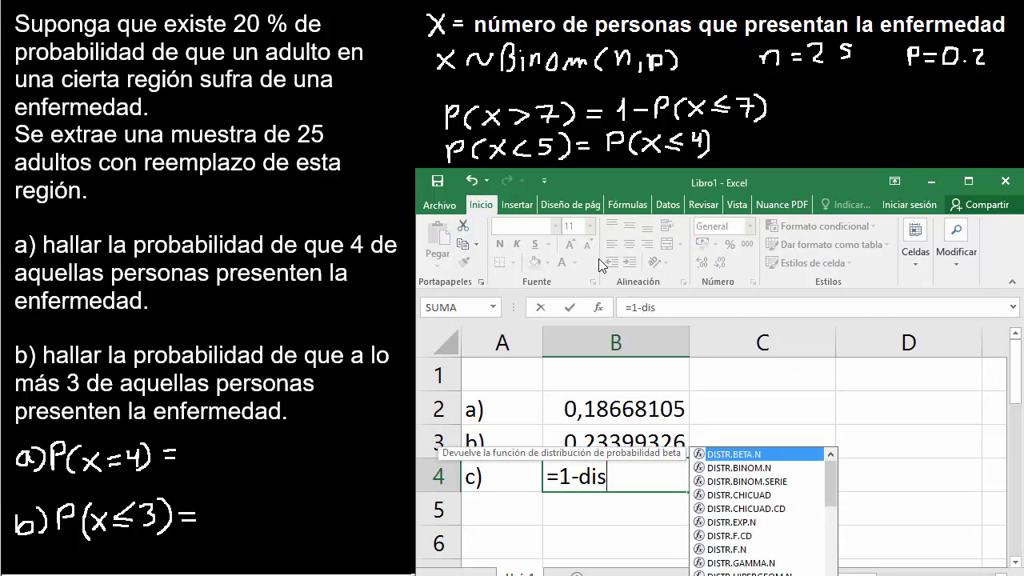
pyautogui.write('t')
pyautogui.doubleClick(740, 468)
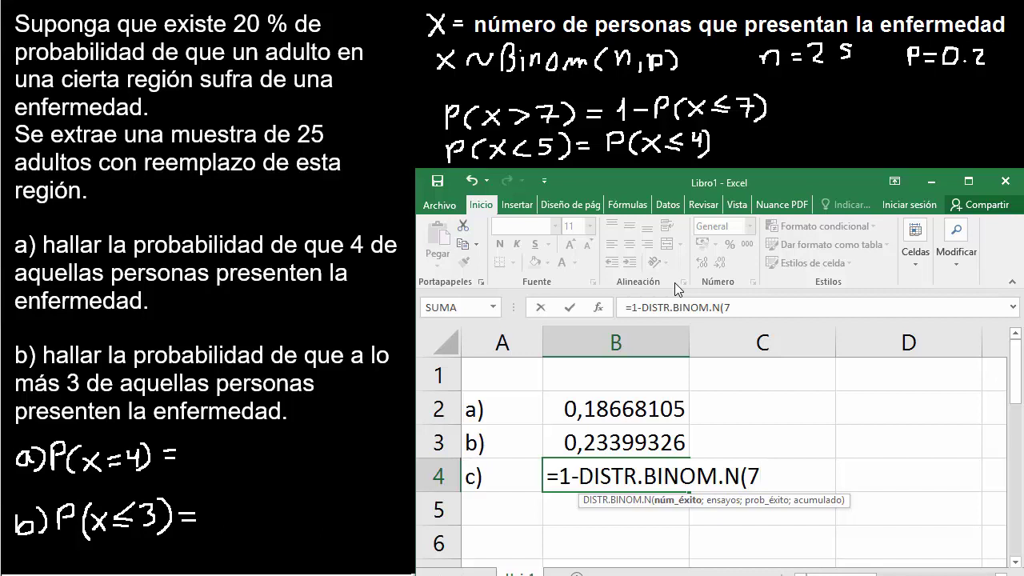
pyautogui.write(';')
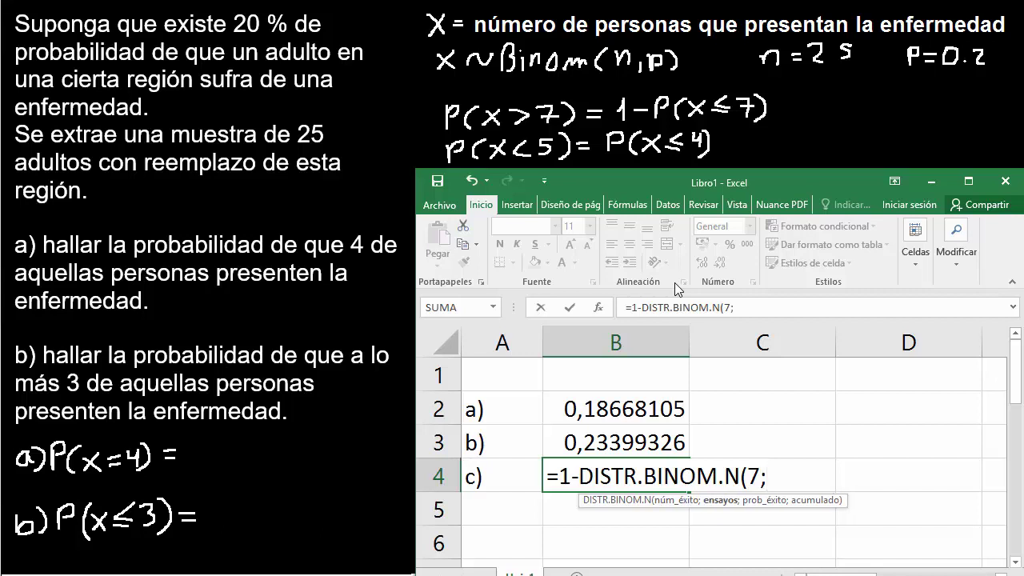
pyautogui.write('25;')
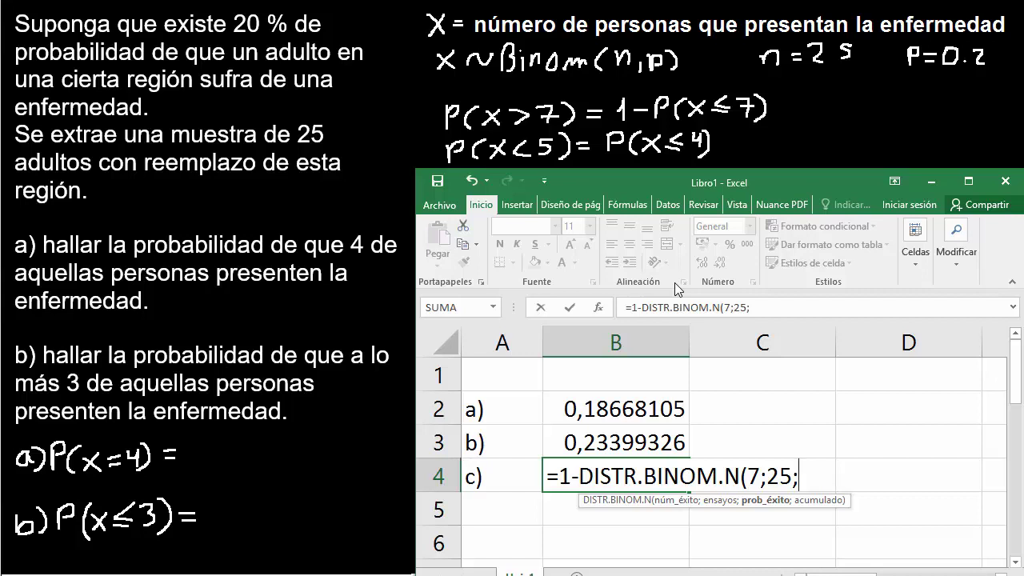
pyautogui.write('0,2')
pyautogui.write(';')
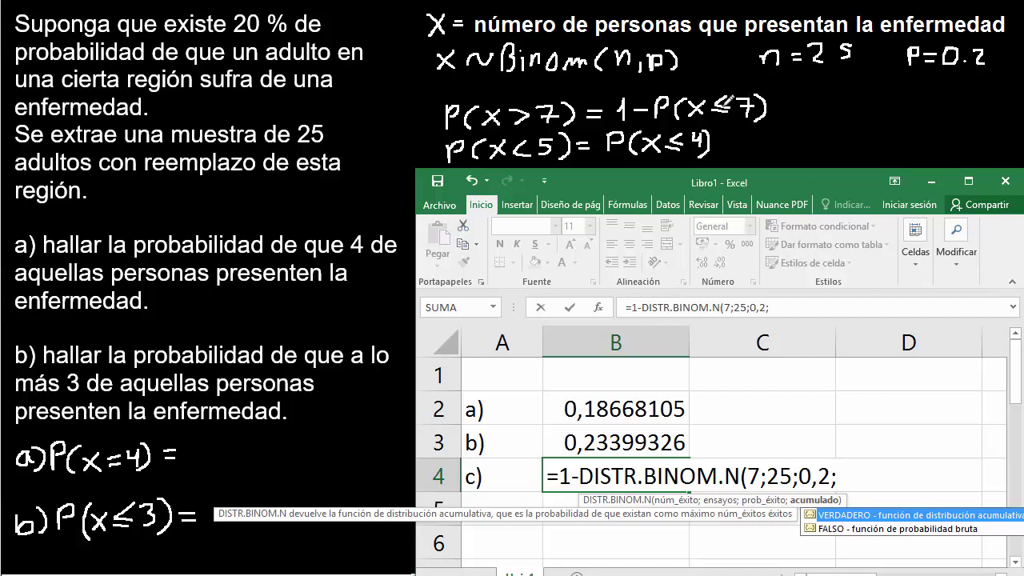
pyautogui.doubleClick(856, 516)
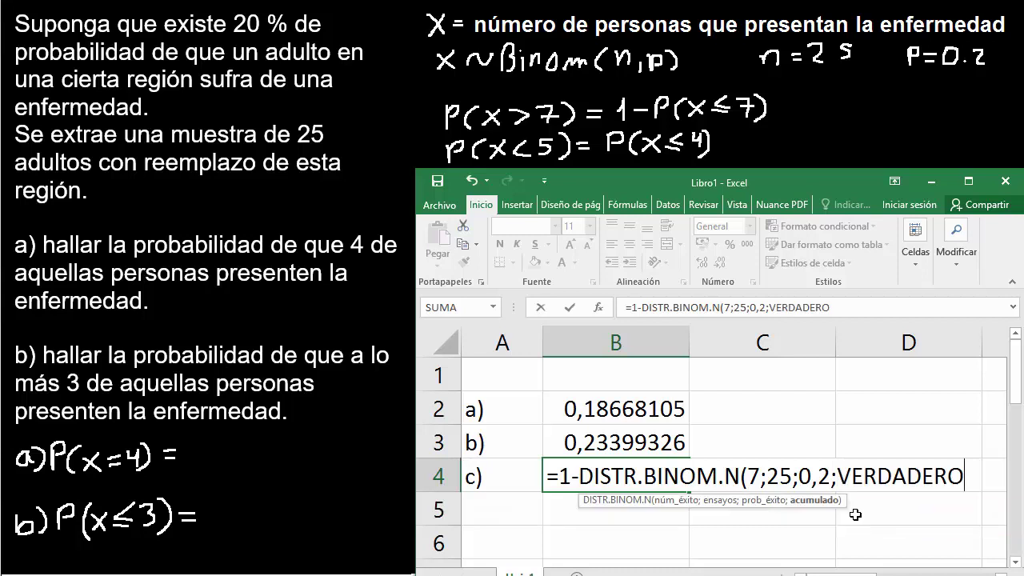
pyautogui.write(')')
pyautogui.press('Return')
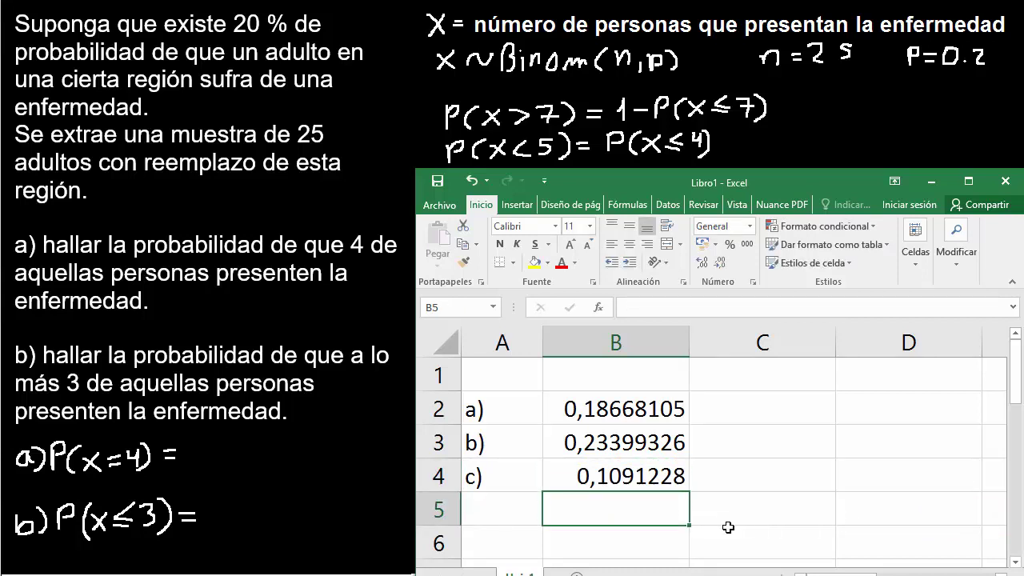
# Step: Label A5 'd)' and enter =DISTR.BINOM.N(4;25;0,2;VERDADERO) in B5, giving 0,42067431
pyautogui.click(493, 514)
pyautogui.write('d')
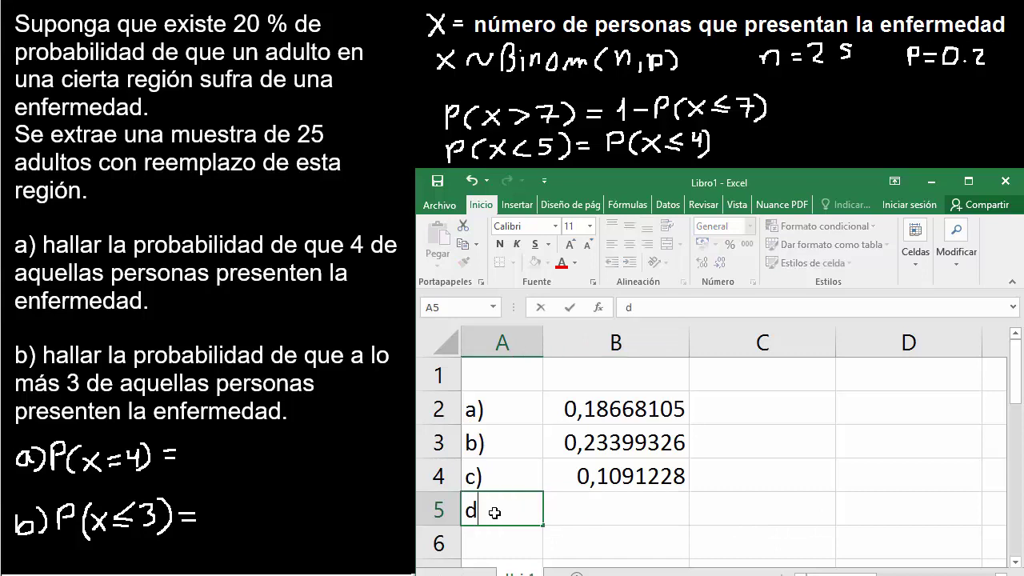
pyautogui.write(')')
pyautogui.press('Tab')
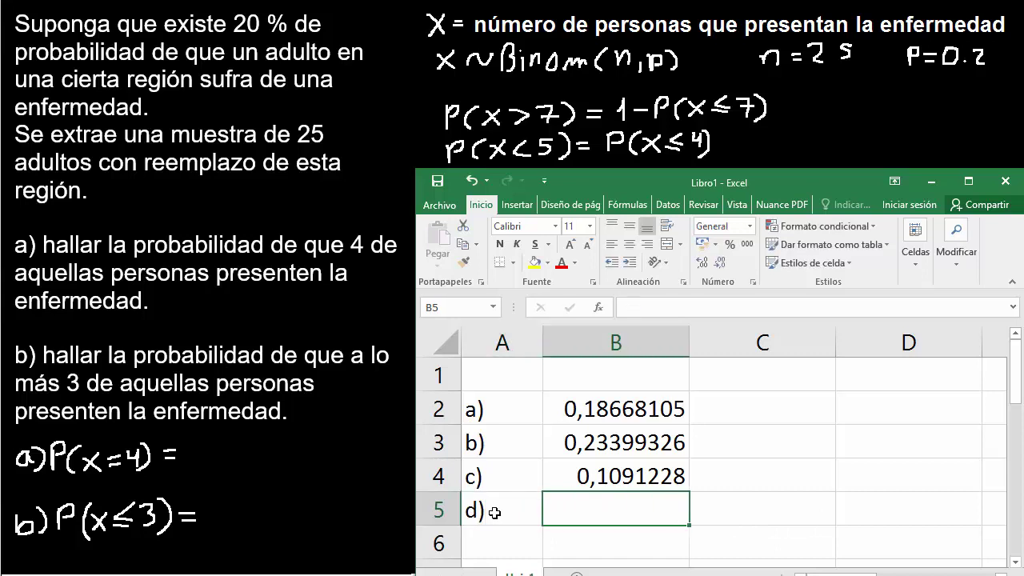
pyautogui.write('=')
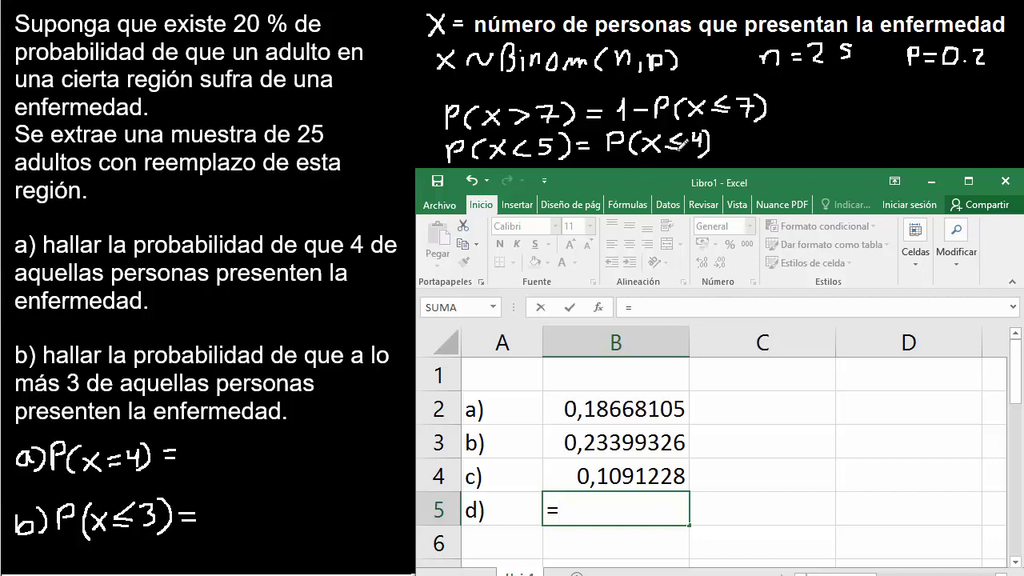
pyautogui.write('di')
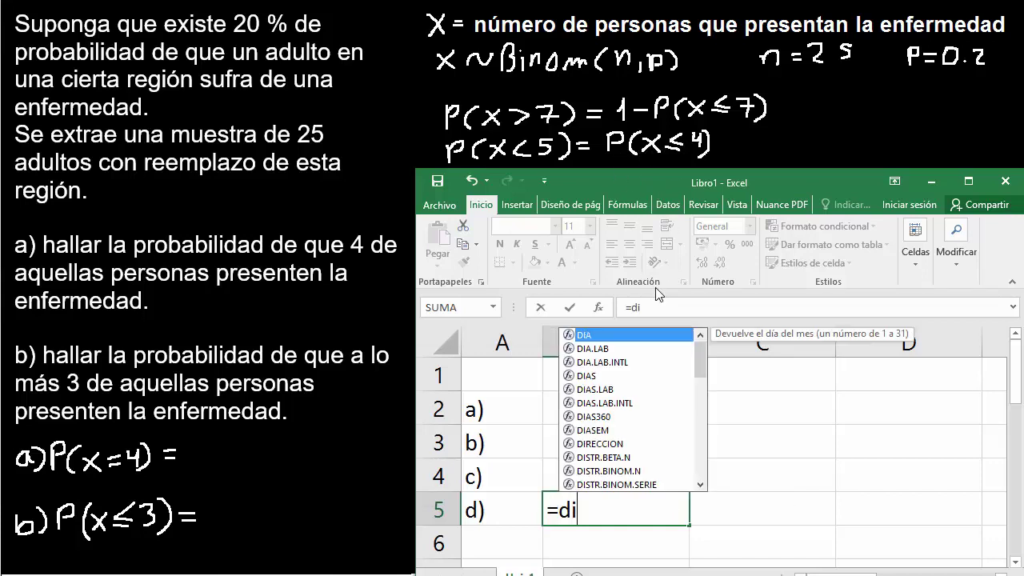
pyautogui.write('st')
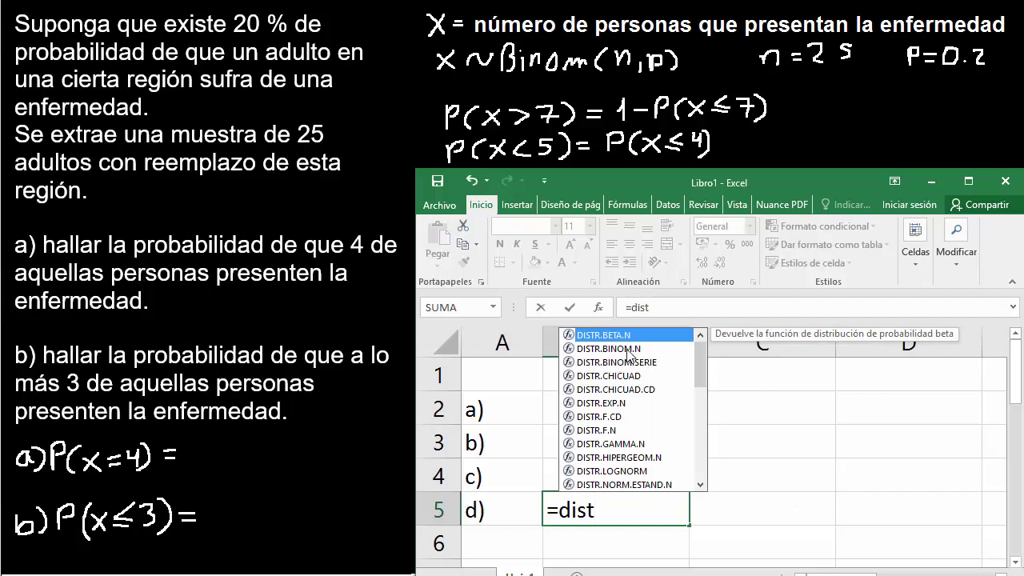
pyautogui.doubleClick(620, 350)
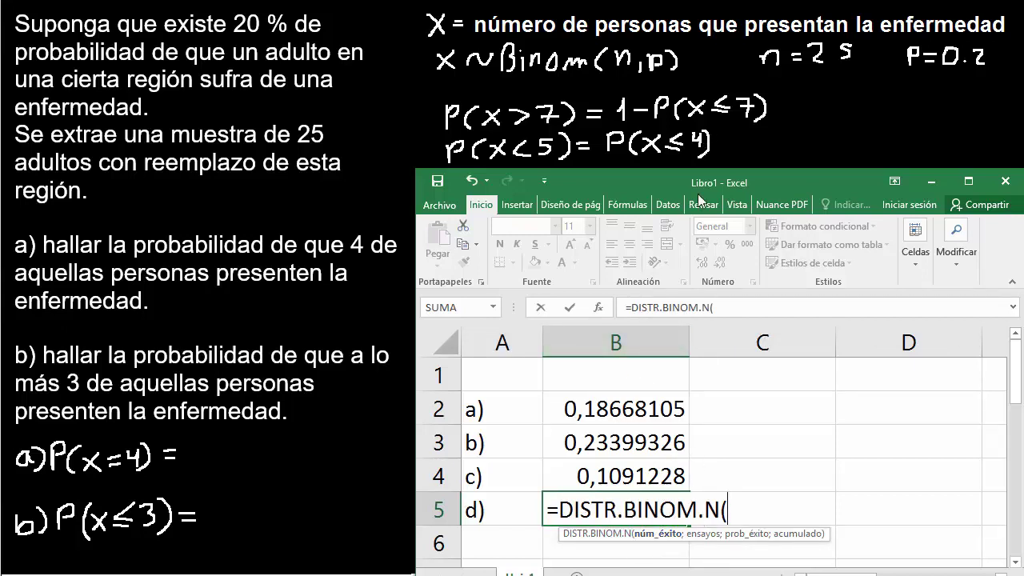
pyautogui.write('4')
pyautogui.write(';')
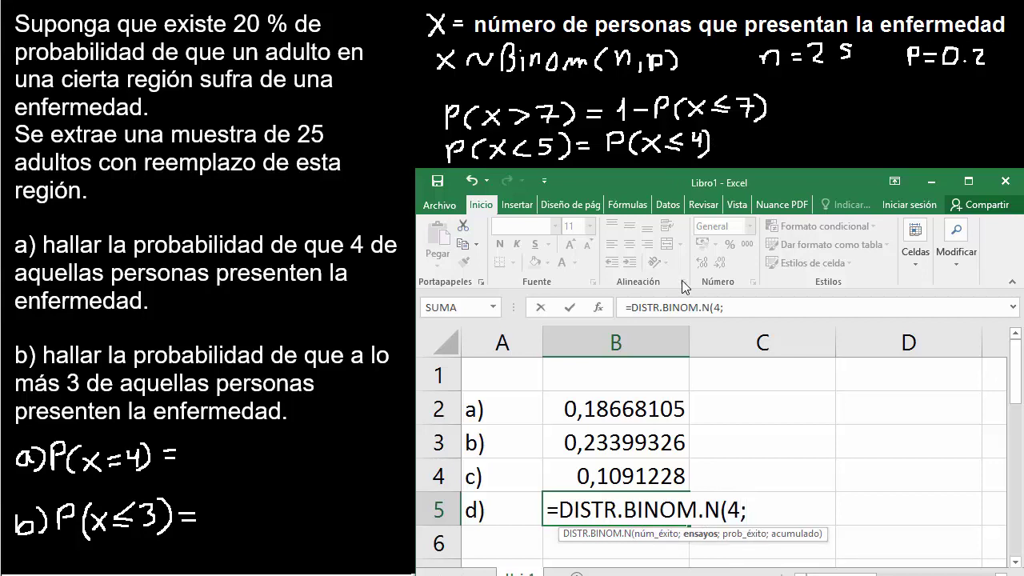
pyautogui.write('25;')
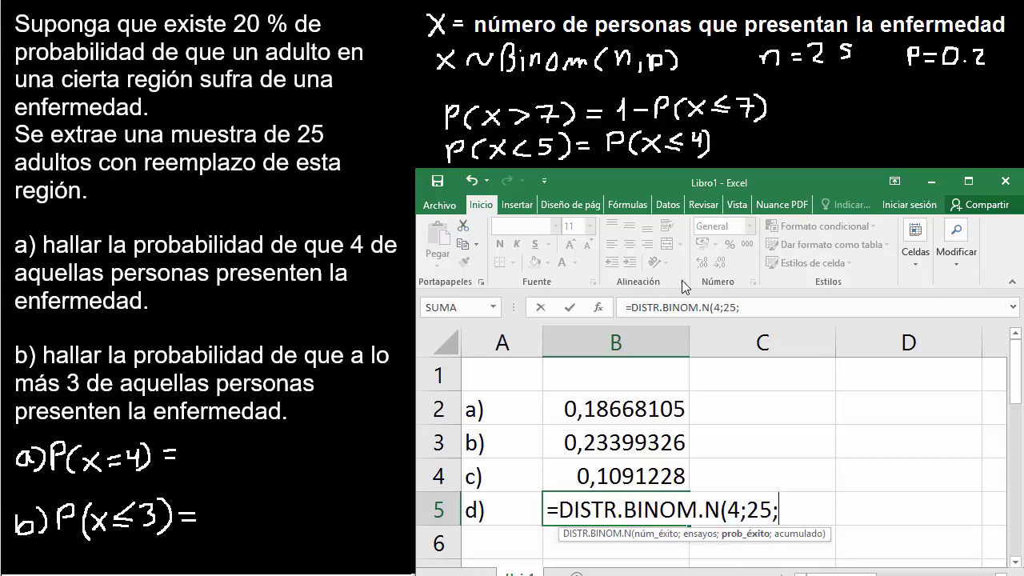
pyautogui.write('0,')
pyautogui.write('2;')
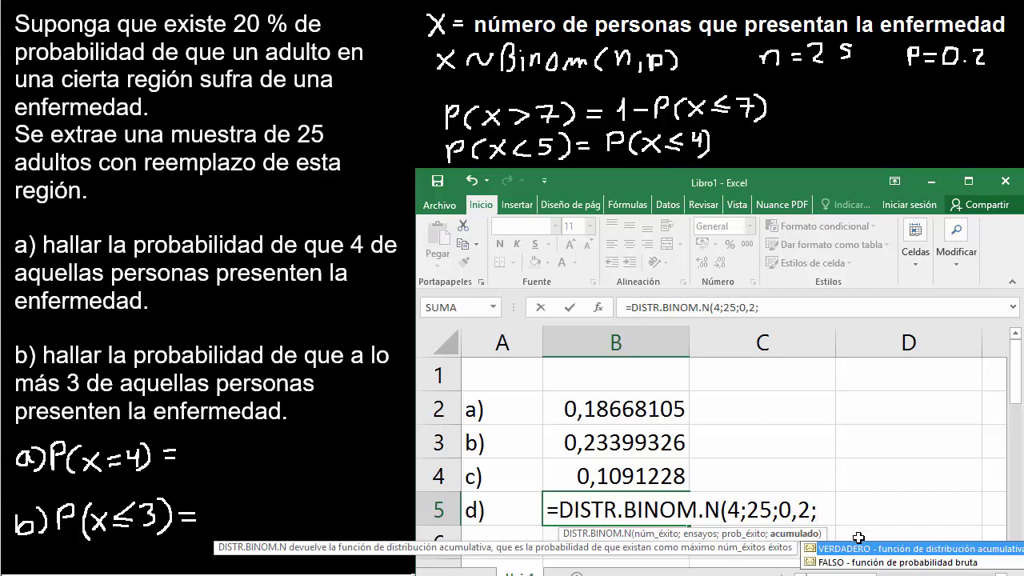
pyautogui.doubleClick(850, 549)
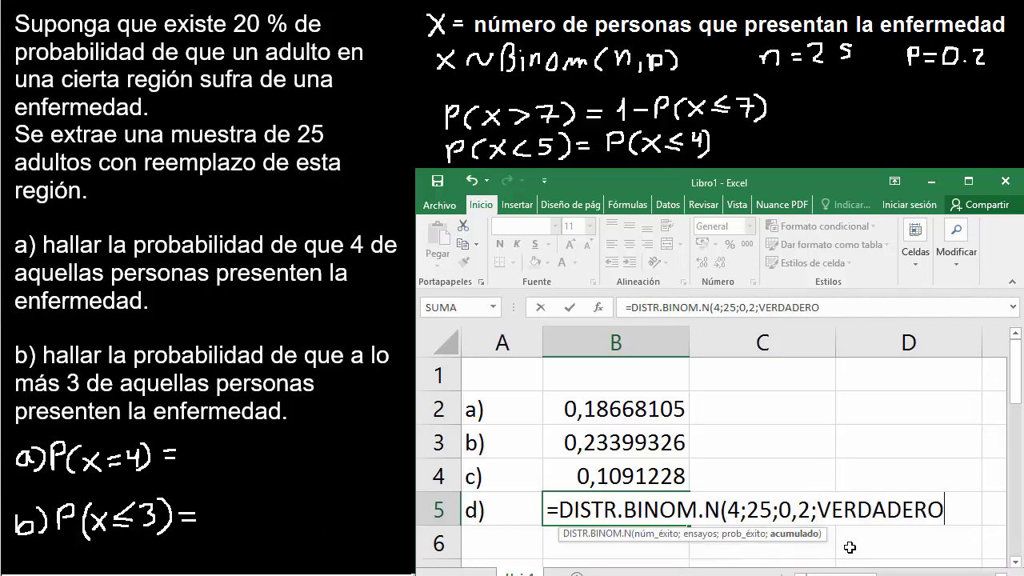
pyautogui.write(')')
pyautogui.press('Return')
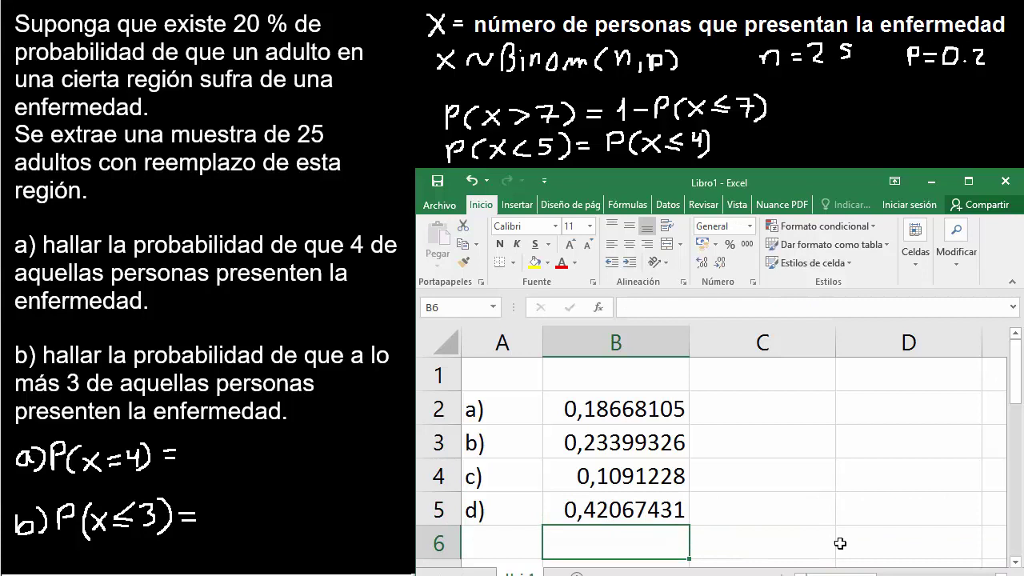